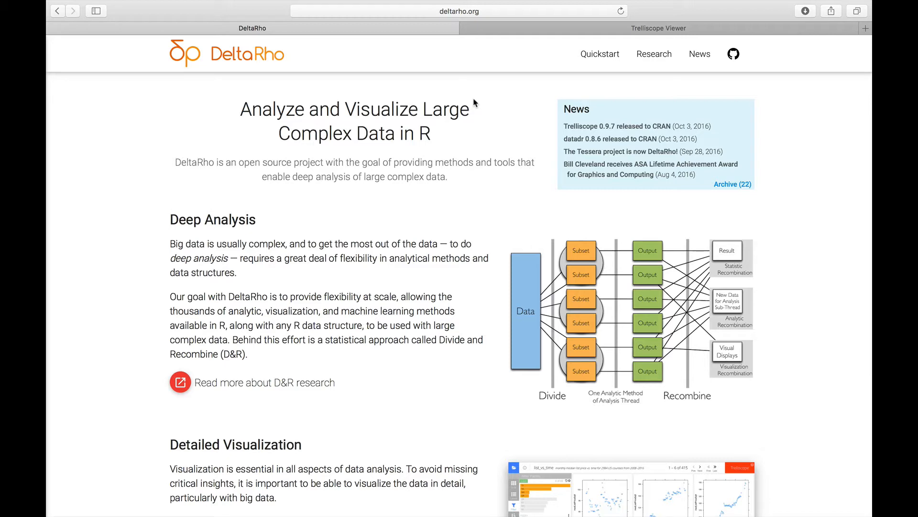
Step: In the Trelliscope Viewer, open the MaxQuant_Stroma_Image_Protein display and advance to its third panel
{"action": "left_click", "coordinate": [494, 28]}
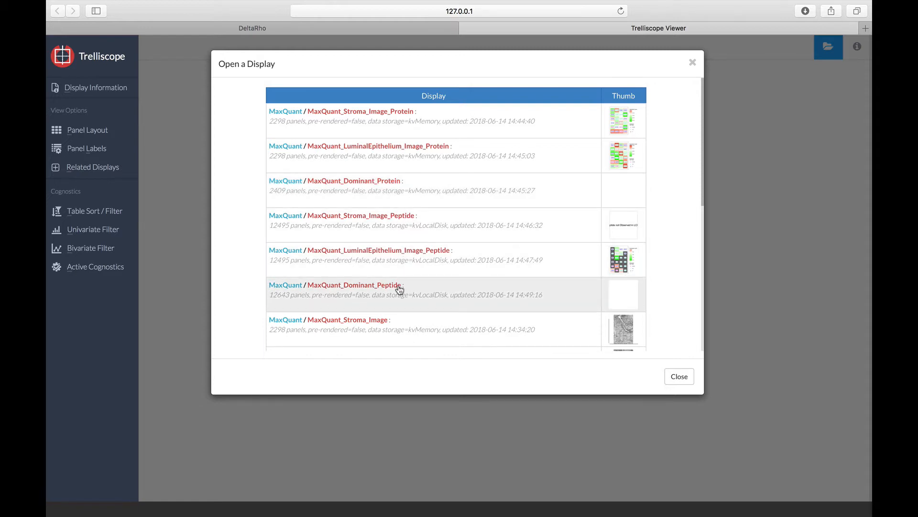
{"action": "scroll", "coordinate": [399, 290], "scroll_direction": "down", "scroll_amount": 8}
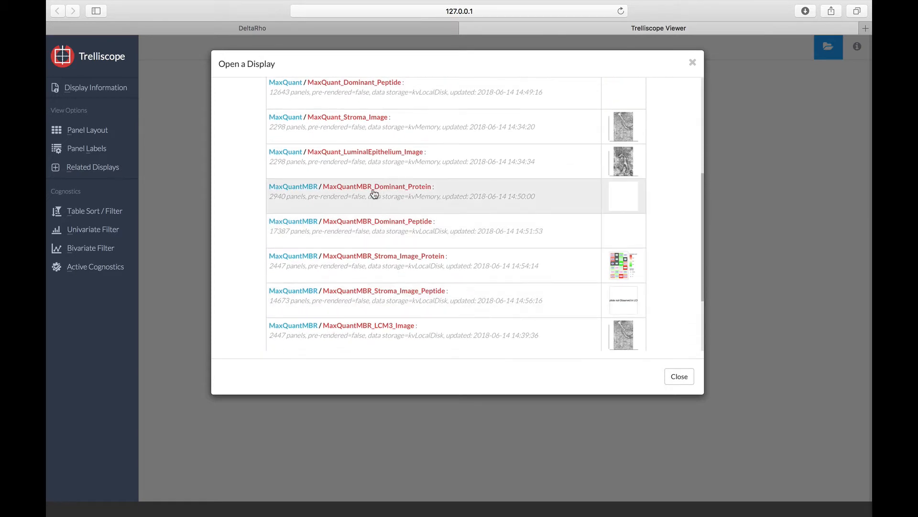
{"action": "scroll", "coordinate": [375, 193], "scroll_direction": "up", "scroll_amount": 4}
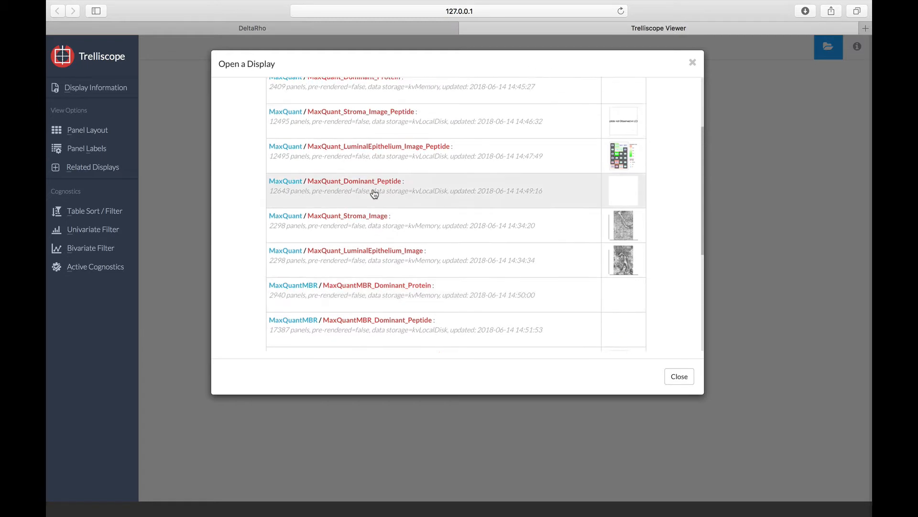
{"action": "scroll", "coordinate": [374, 193], "scroll_direction": "down", "scroll_amount": 8}
{"action": "scroll", "coordinate": [386, 168], "scroll_direction": "up", "scroll_amount": 15}
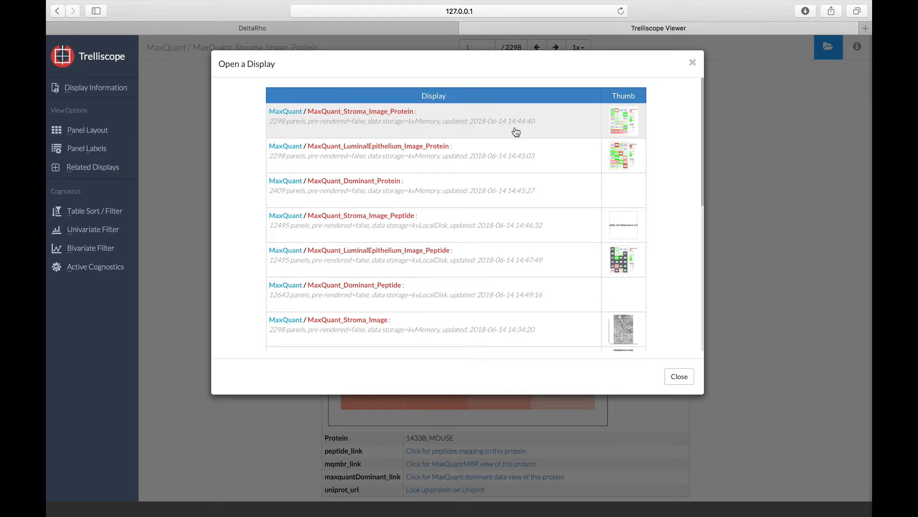
{"action": "left_click", "coordinate": [516, 132]}
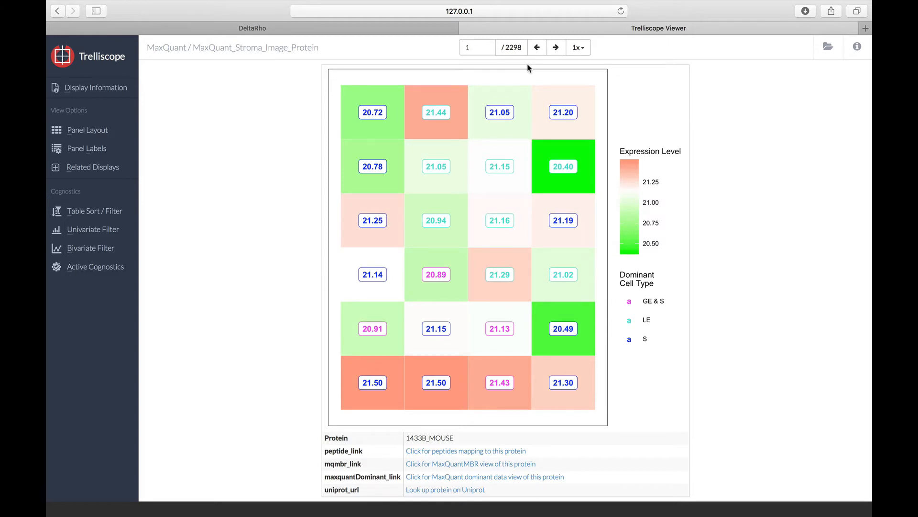
{"action": "left_click", "coordinate": [557, 48]}
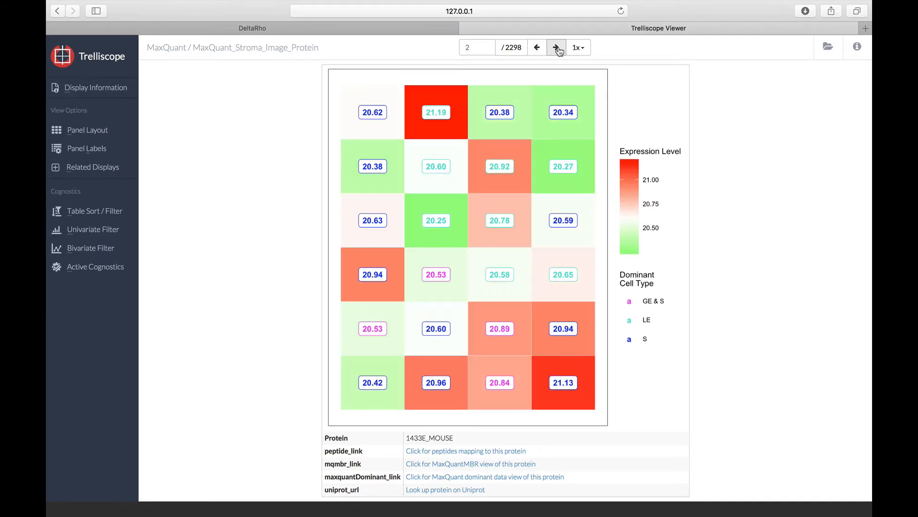
{"action": "left_click", "coordinate": [557, 47]}
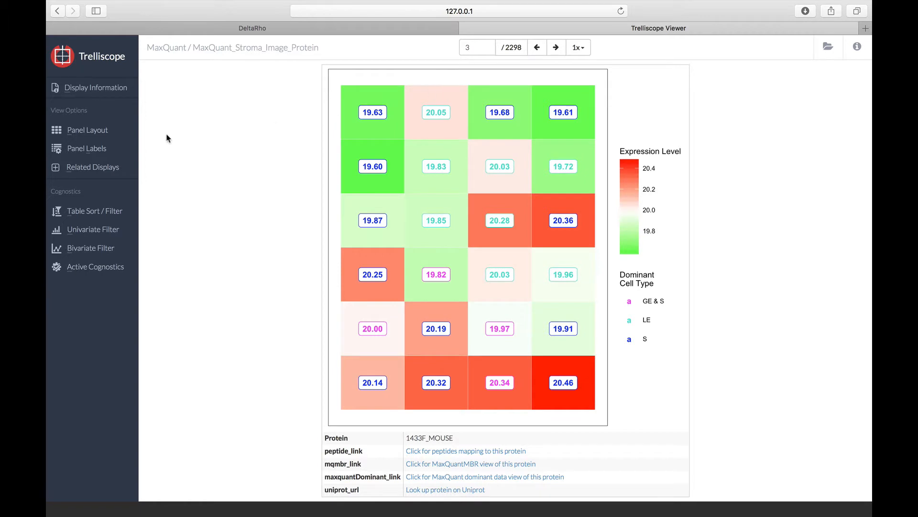
Step: Set the panel layout to 2 rows and 2 columns and advance to the second page of panels
{"action": "left_click", "coordinate": [89, 130]}
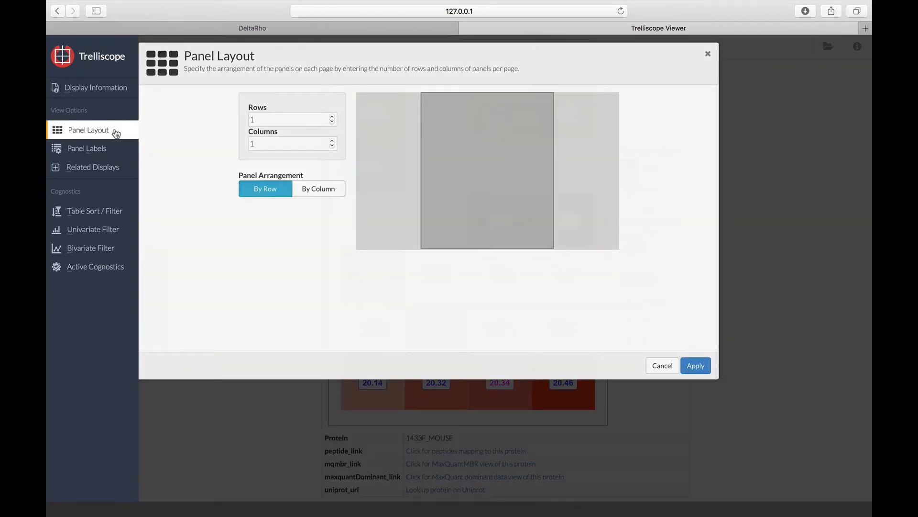
{"action": "left_click", "coordinate": [332, 118]}
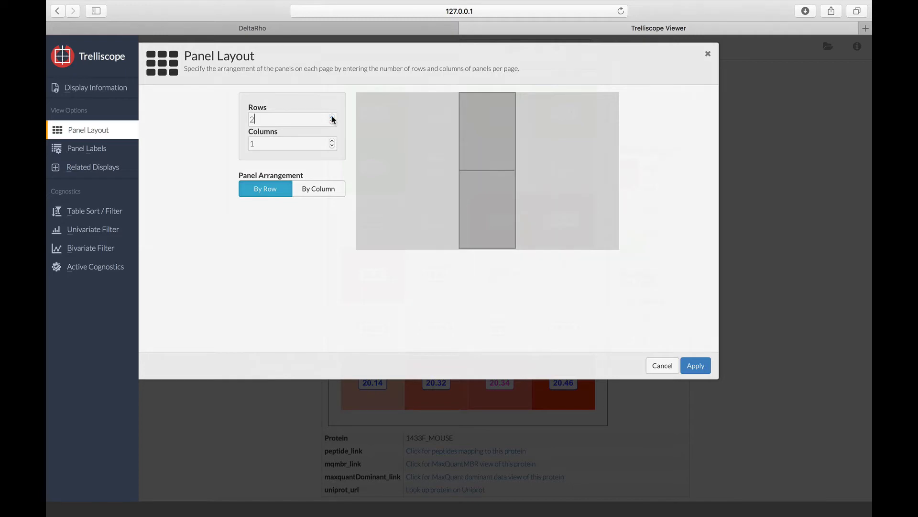
{"action": "left_click", "coordinate": [332, 141]}
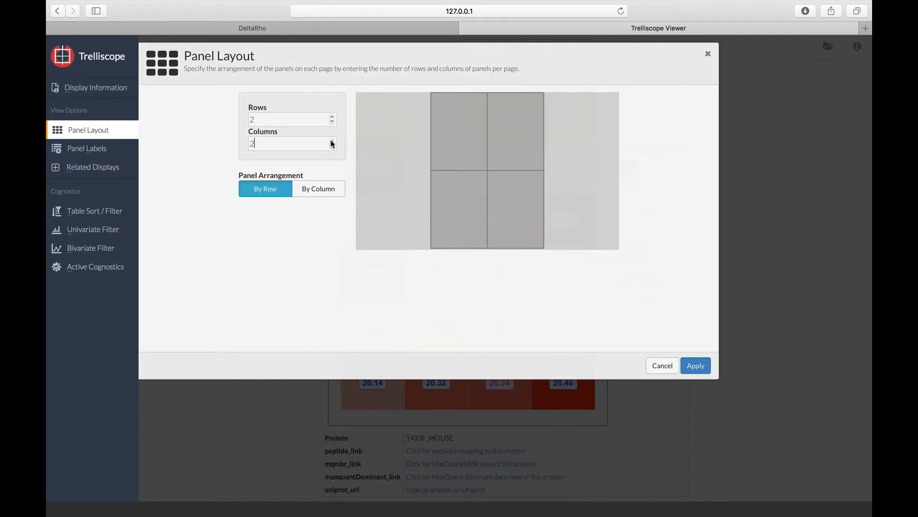
{"action": "left_click", "coordinate": [696, 366]}
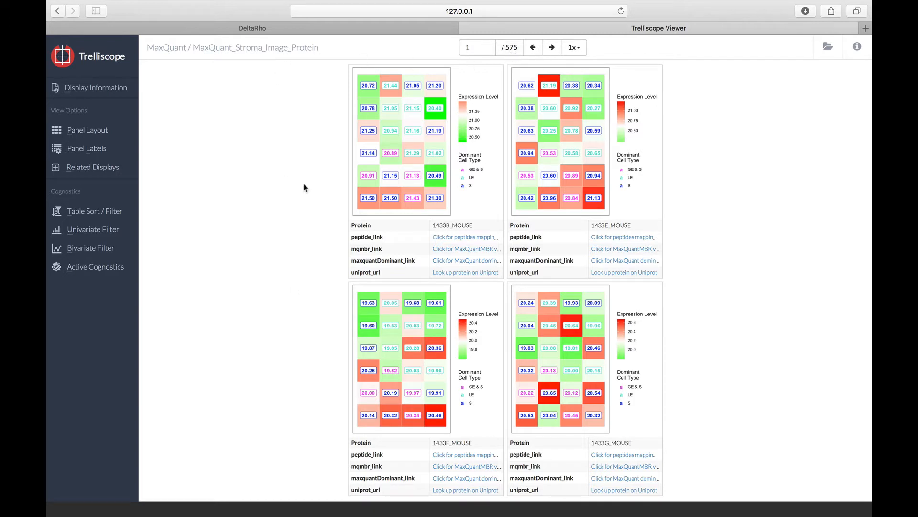
{"action": "left_click", "coordinate": [553, 47]}
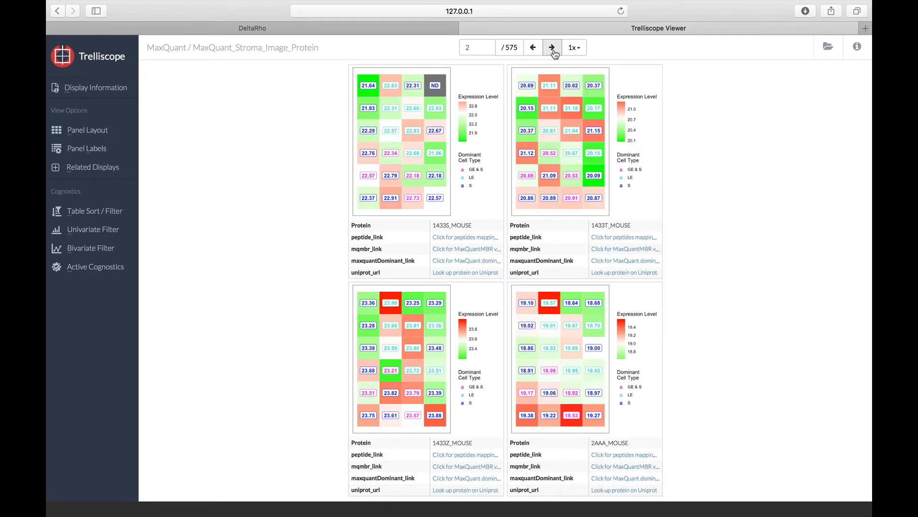
Step: Set the panel layout back to 1 row and 1 column
{"action": "left_click", "coordinate": [112, 131]}
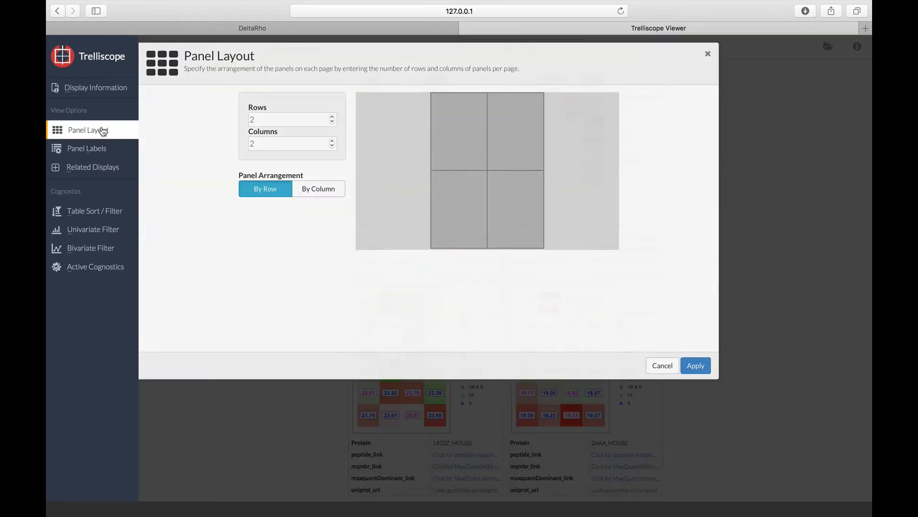
{"action": "left_click", "coordinate": [332, 122]}
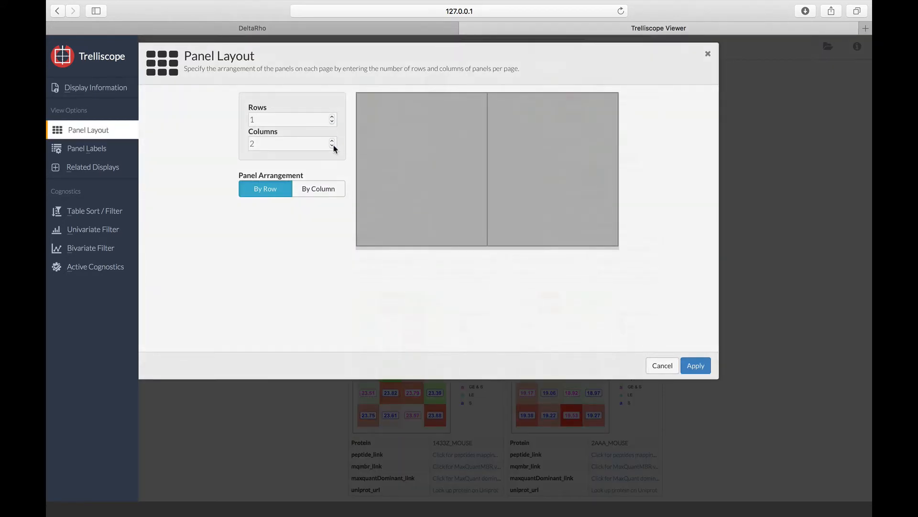
{"action": "left_click", "coordinate": [333, 146]}
{"action": "left_click", "coordinate": [699, 366]}
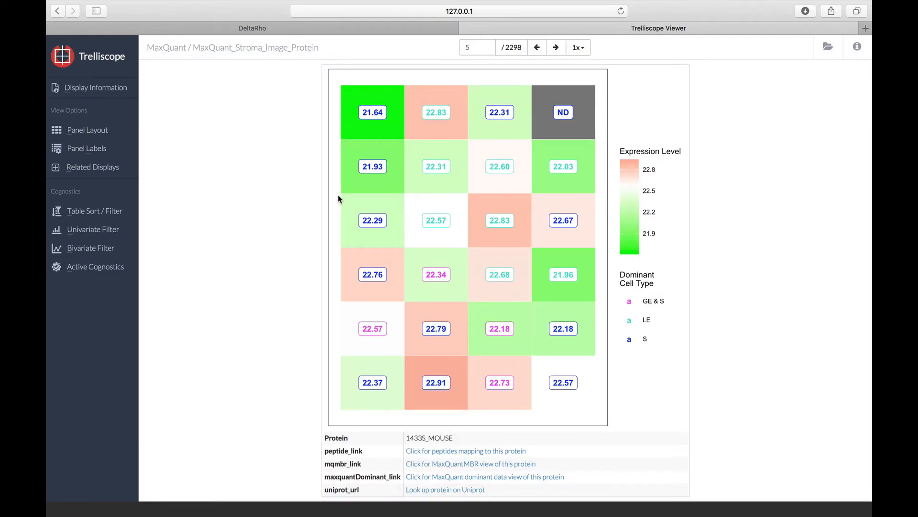
Step: Add the related display MaxQuant_Stroma_Image beside the current protein heat map
{"action": "left_click", "coordinate": [115, 171]}
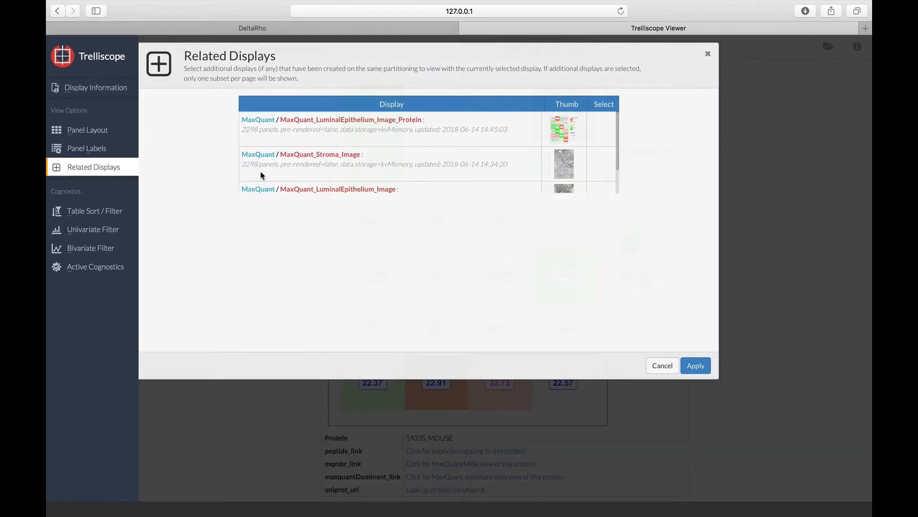
{"action": "left_click", "coordinate": [596, 169]}
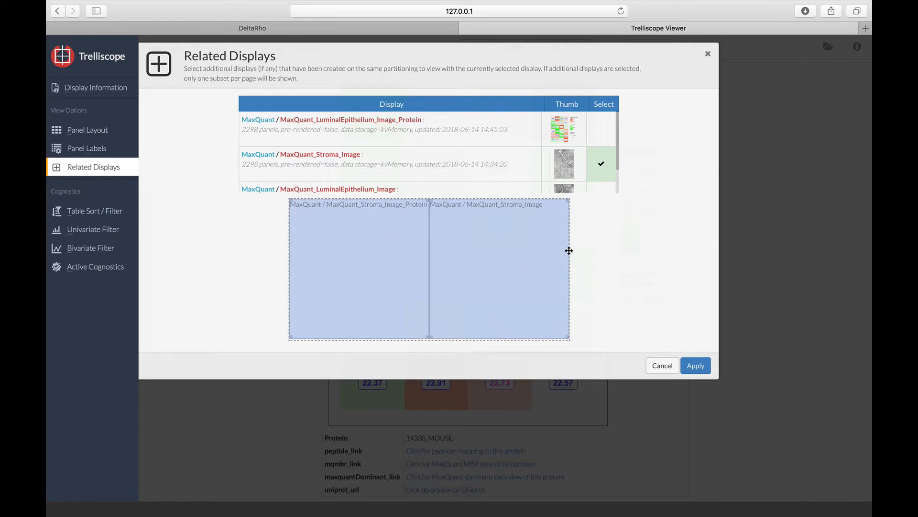
{"action": "left_click", "coordinate": [694, 365]}
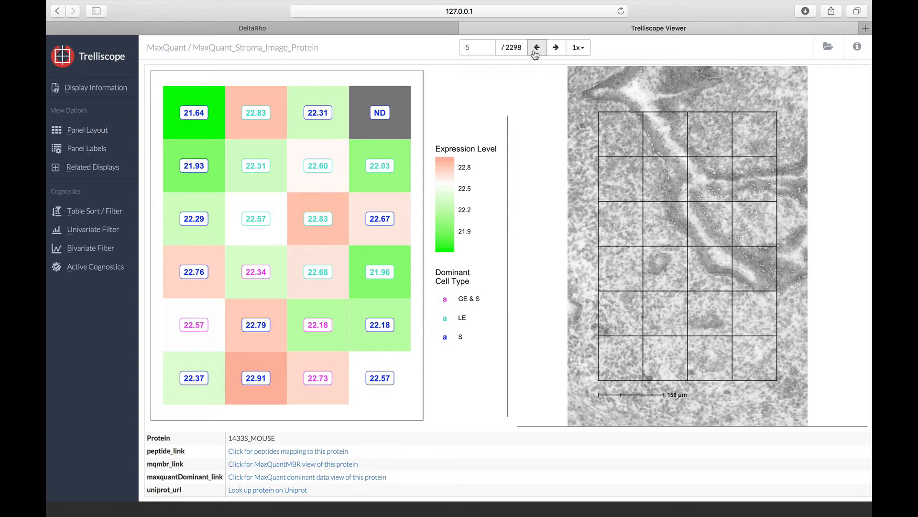
Step: Remove the related display MaxQuant_Stroma_Image from the view
{"action": "left_click", "coordinate": [107, 168]}
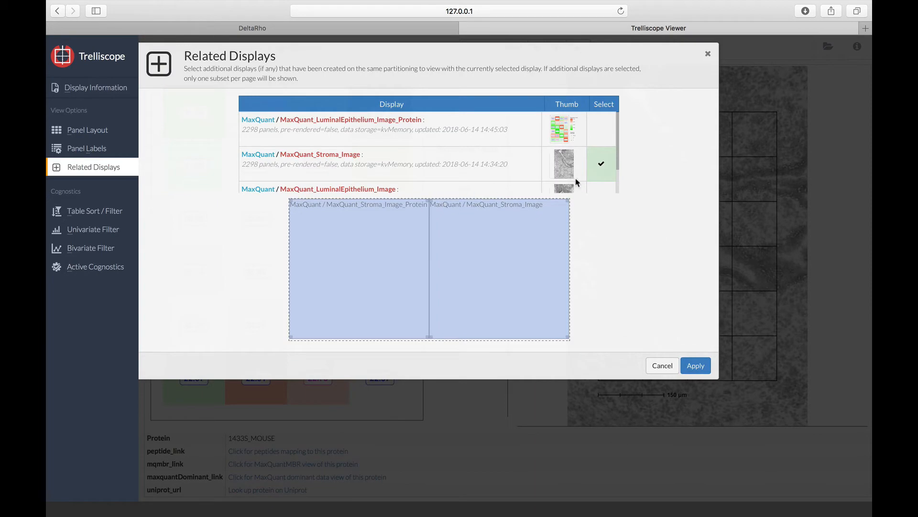
{"action": "left_click", "coordinate": [604, 166]}
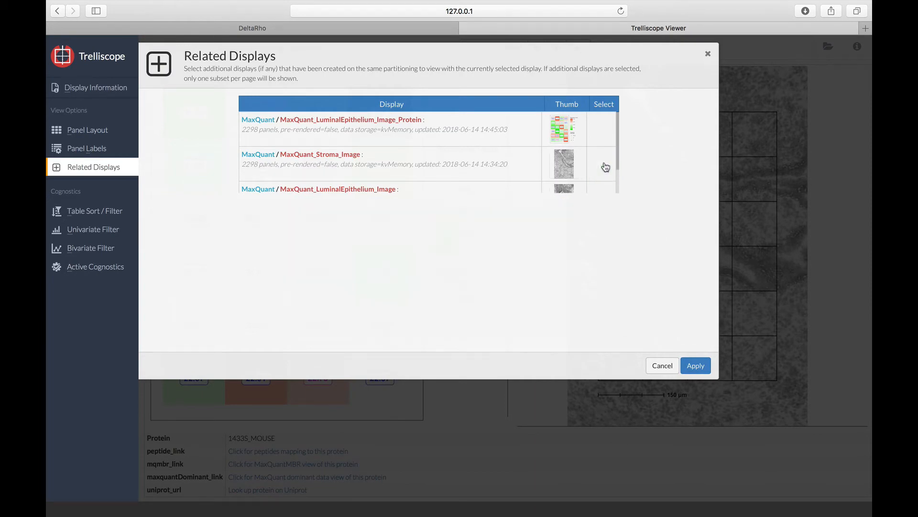
{"action": "left_click", "coordinate": [697, 365]}
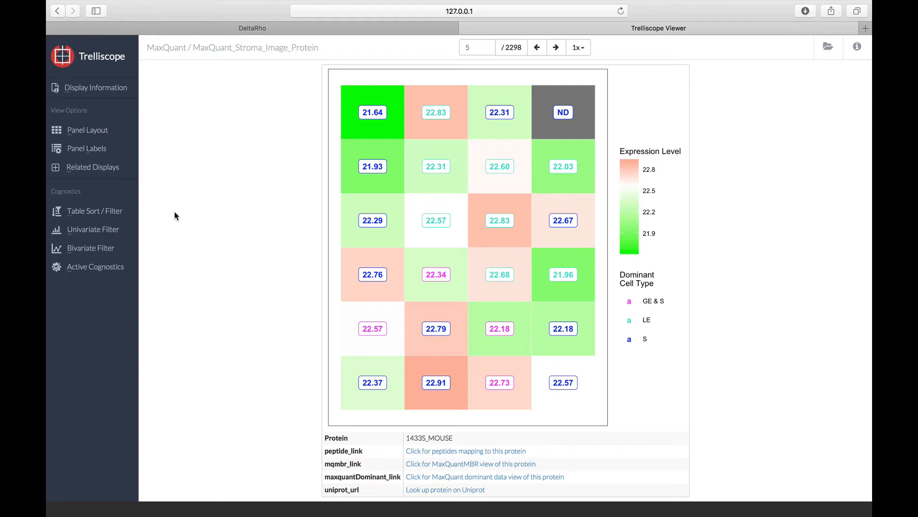
Step: Examine the cognostics available as panel labels, toggling gene and maxquantDominant_link on and off, and cancel the label changes
{"action": "left_click", "coordinate": [110, 156]}
{"action": "scroll", "coordinate": [402, 178], "scroll_direction": "up", "scroll_amount": 3}
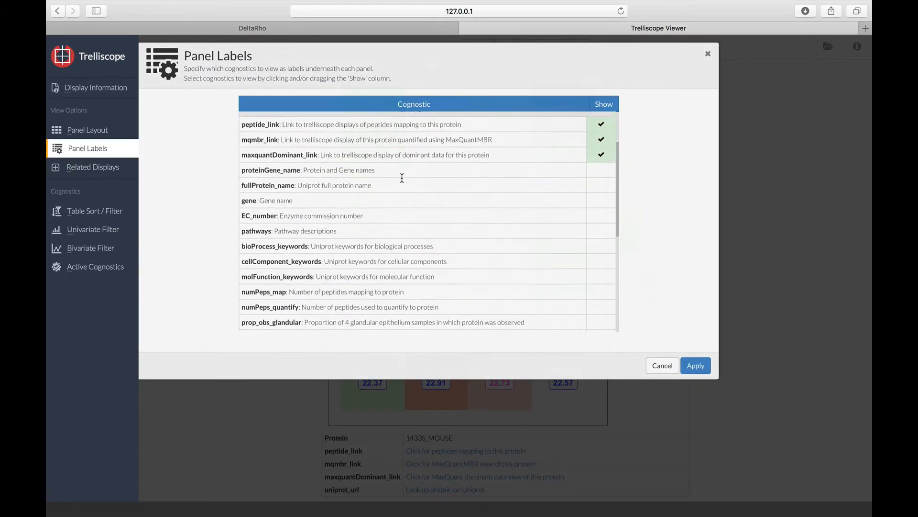
{"action": "scroll", "coordinate": [402, 178], "scroll_direction": "up", "scroll_amount": 3}
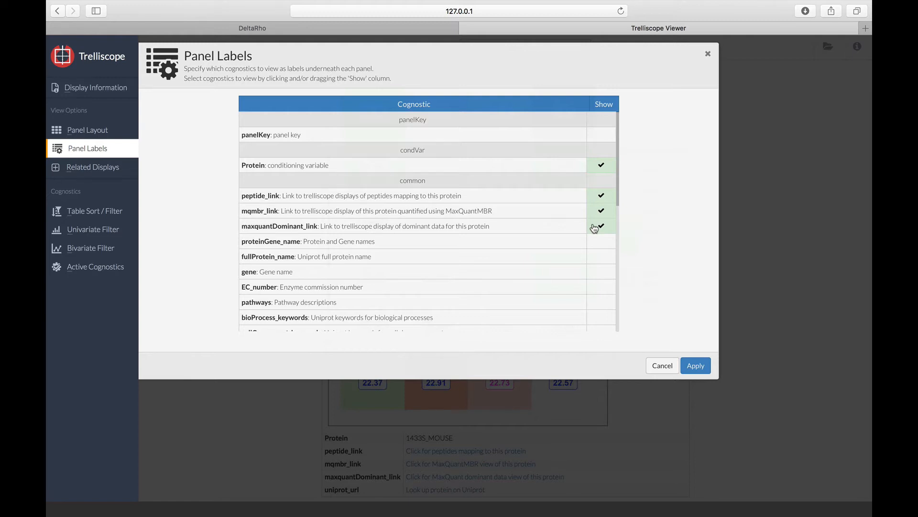
{"action": "left_click", "coordinate": [599, 271]}
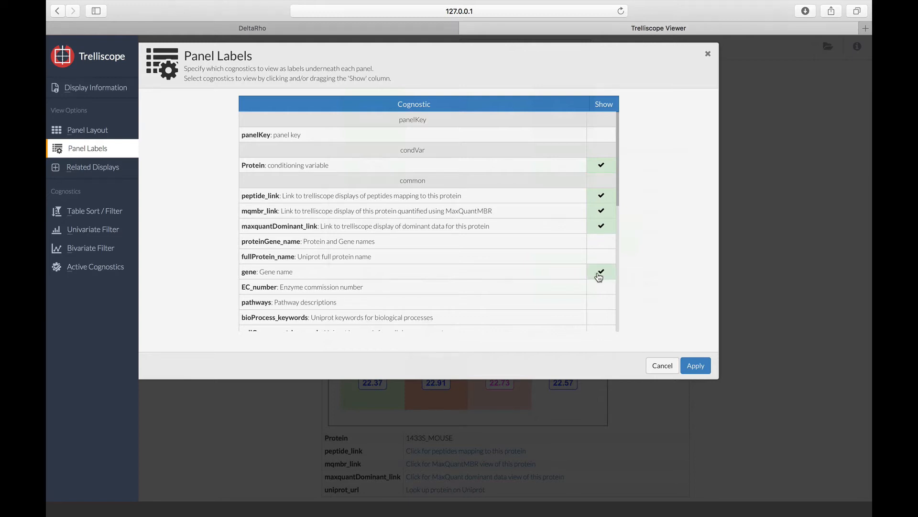
{"action": "left_click", "coordinate": [601, 227]}
{"action": "left_click", "coordinate": [601, 227]}
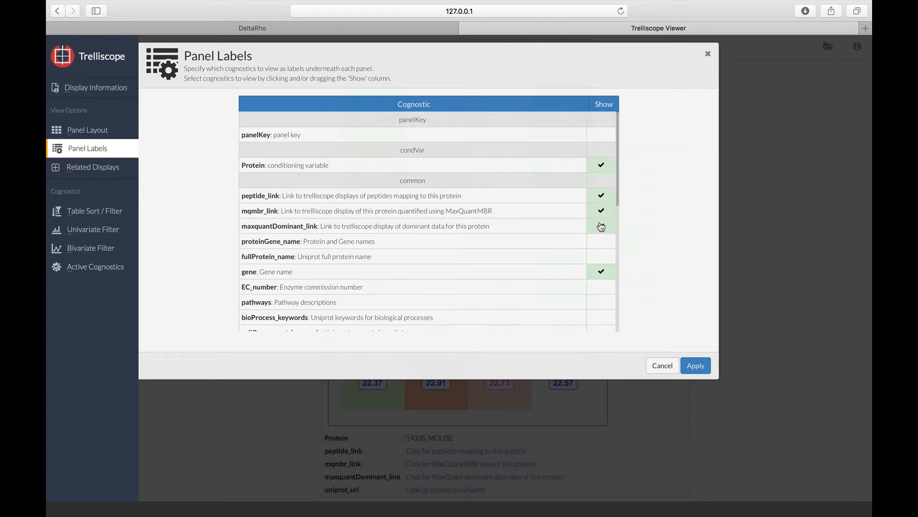
{"action": "left_click", "coordinate": [599, 273]}
{"action": "scroll", "coordinate": [476, 270], "scroll_direction": "down", "scroll_amount": 2}
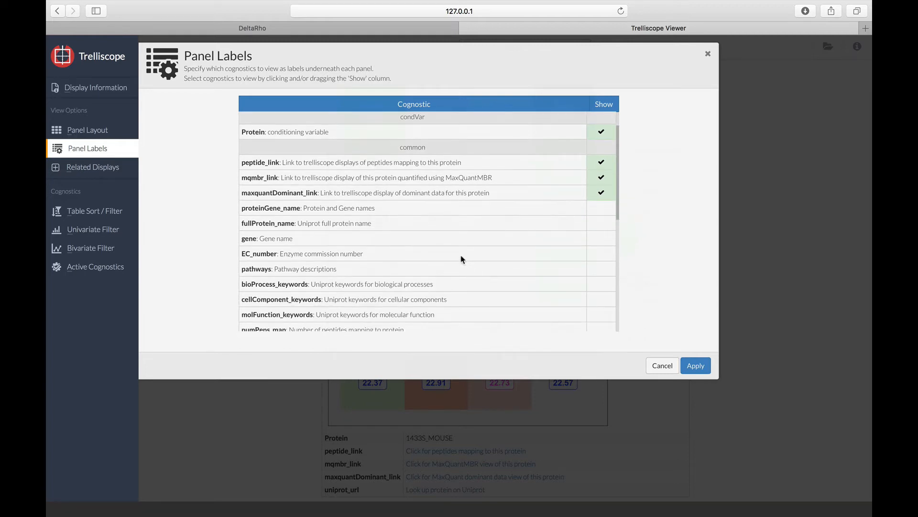
{"action": "scroll", "coordinate": [461, 258], "scroll_direction": "down", "scroll_amount": 10}
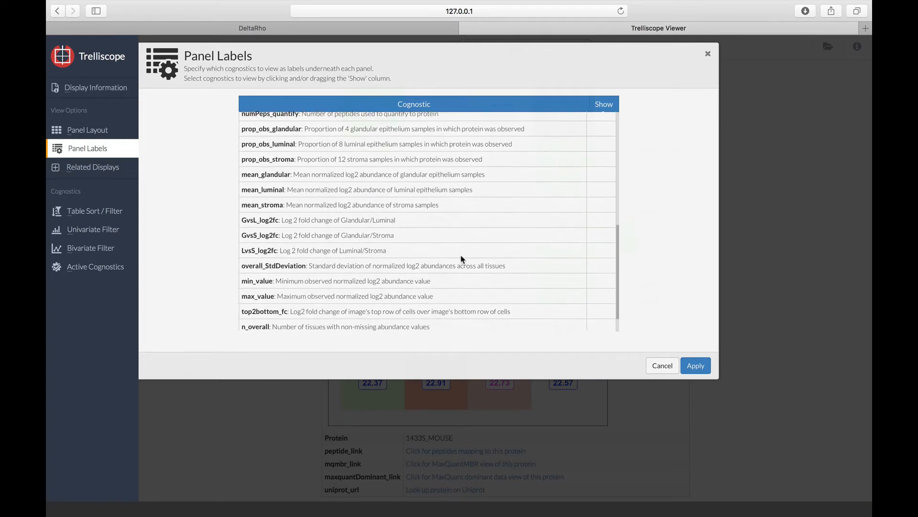
{"action": "scroll", "coordinate": [462, 259], "scroll_direction": "down", "scroll_amount": 2}
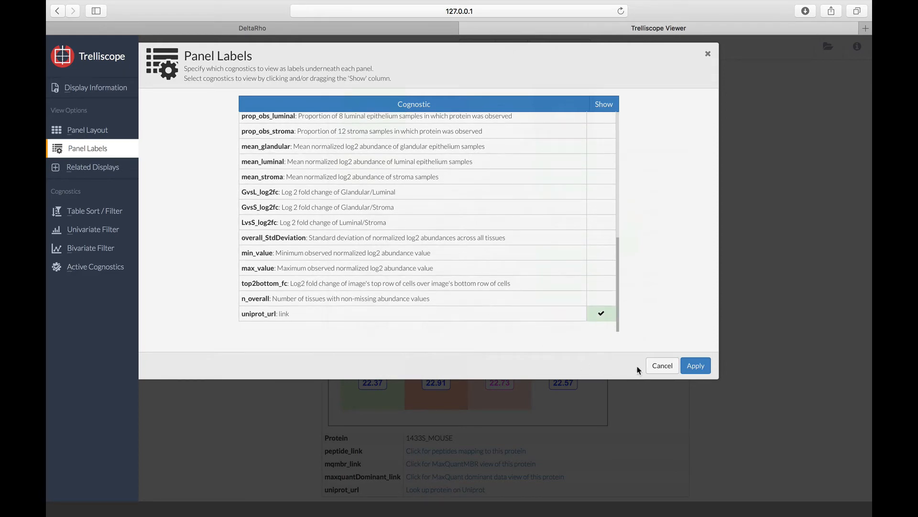
{"action": "left_click", "coordinate": [660, 367]}
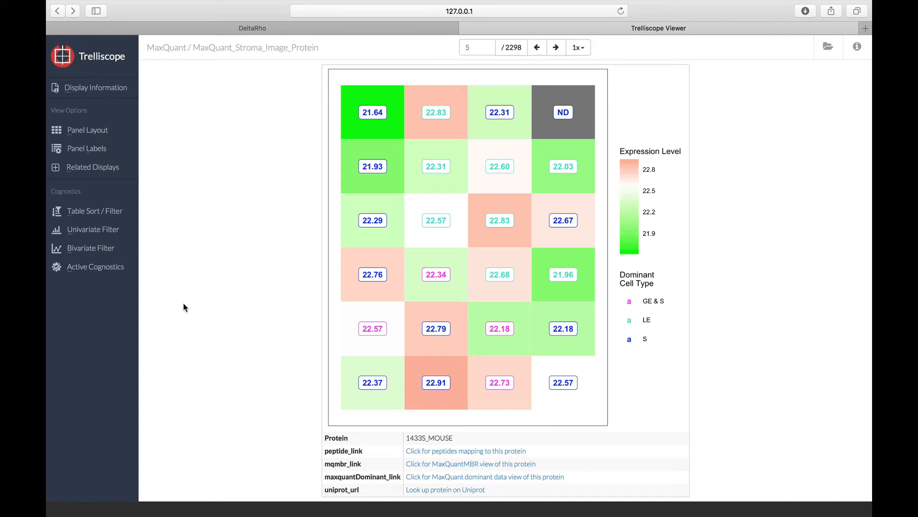
Step: Filter the panels to proteins whose cellComponent_keywords contain "secreted"
{"action": "left_click", "coordinate": [115, 216]}
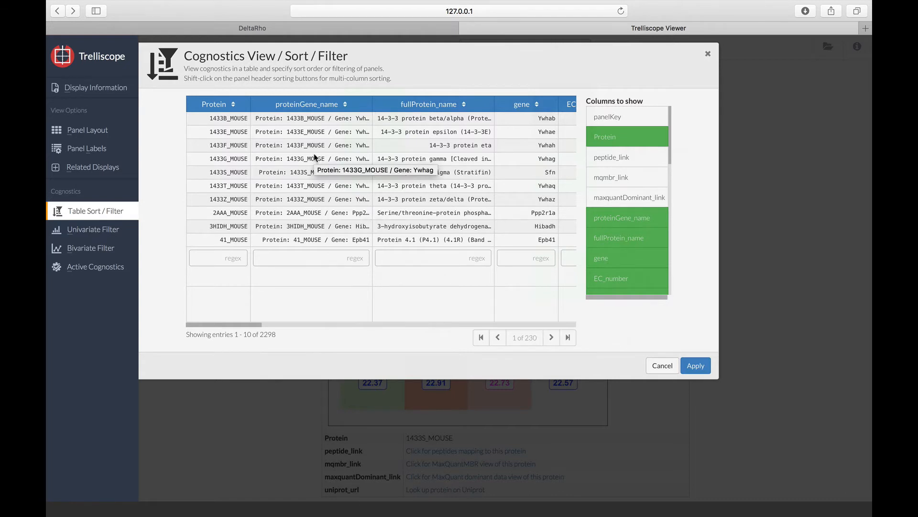
{"action": "scroll", "coordinate": [315, 157], "scroll_direction": "right", "scroll_amount": 5}
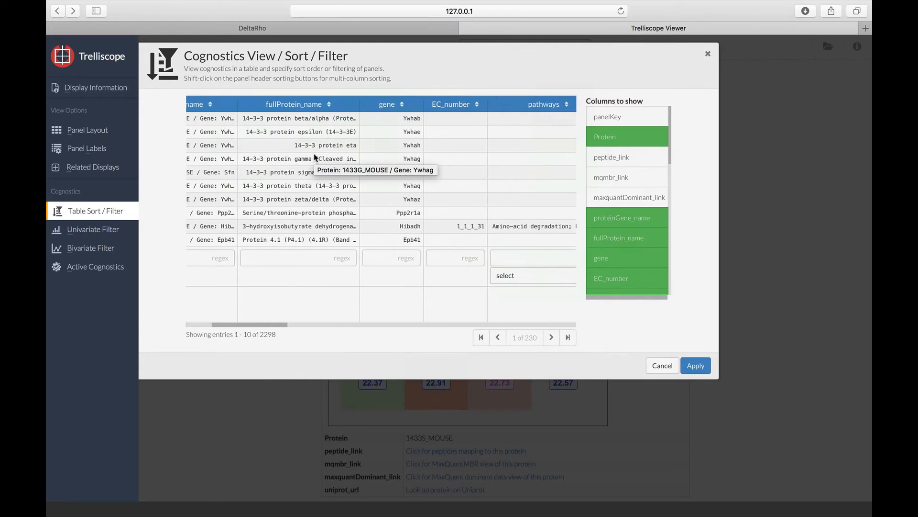
{"action": "scroll", "coordinate": [314, 156], "scroll_direction": "right", "scroll_amount": 10}
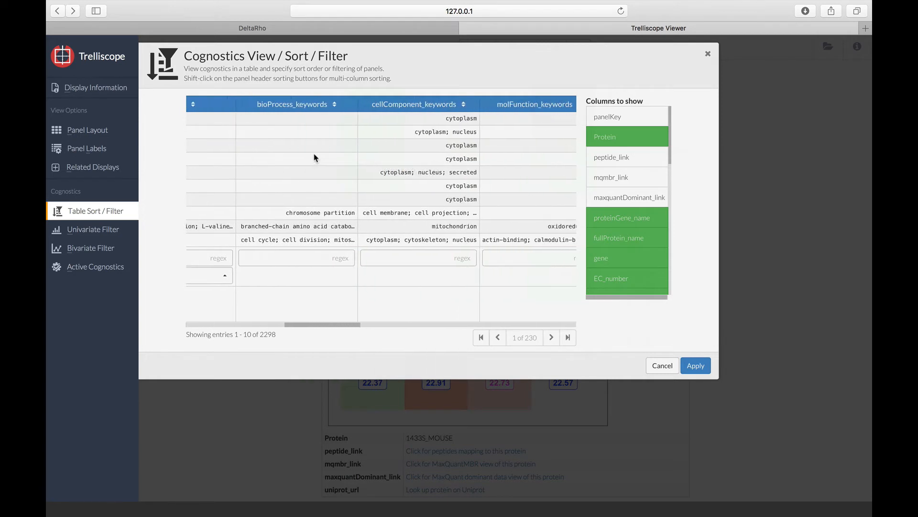
{"action": "left_click", "coordinate": [413, 259]}
{"action": "type", "text": "secreted"}
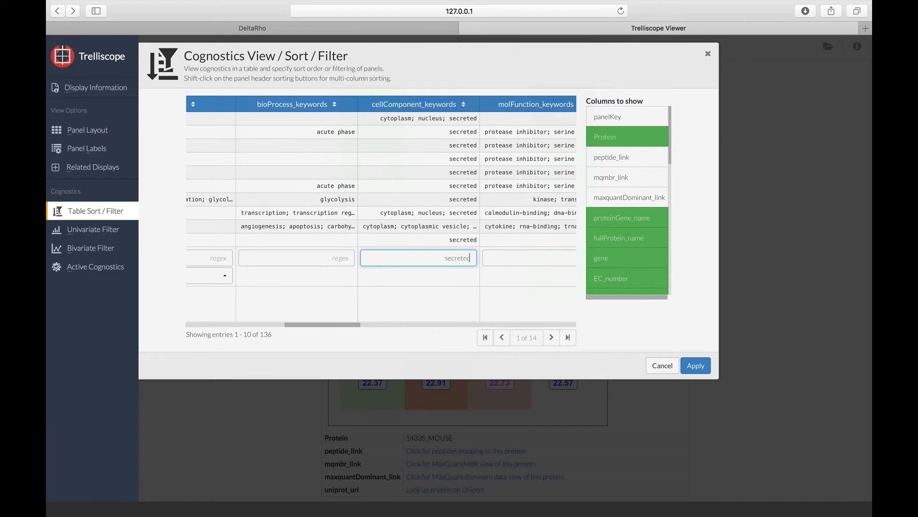
{"action": "left_click", "coordinate": [703, 367]}
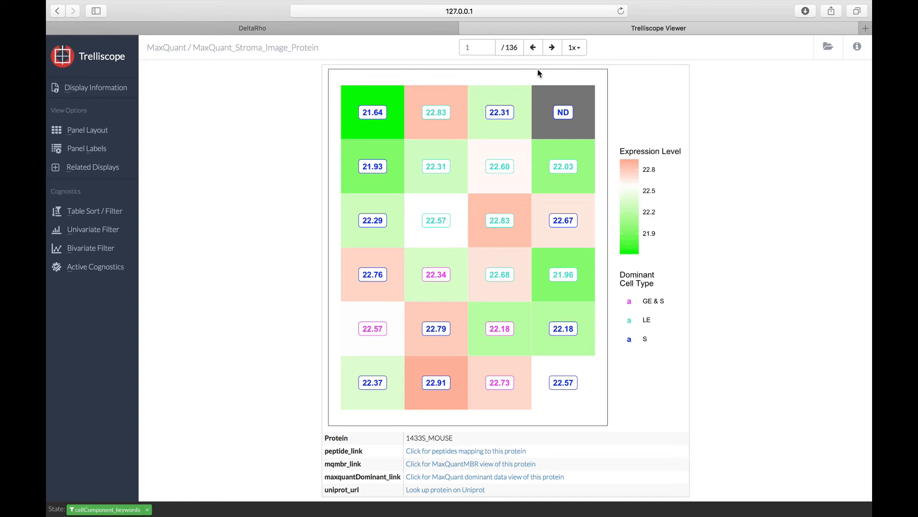
Step: Advance to the third filtered panel, look up its protein A1AT3_MOUSE on UniProt, and return to the Trelliscope Viewer
{"action": "left_click", "coordinate": [552, 48]}
{"action": "left_click", "coordinate": [552, 48]}
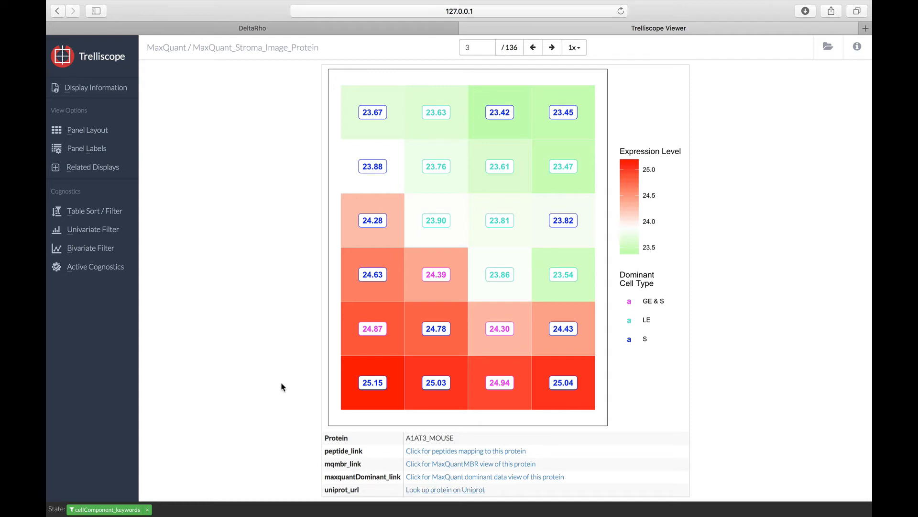
{"action": "left_click", "coordinate": [431, 489]}
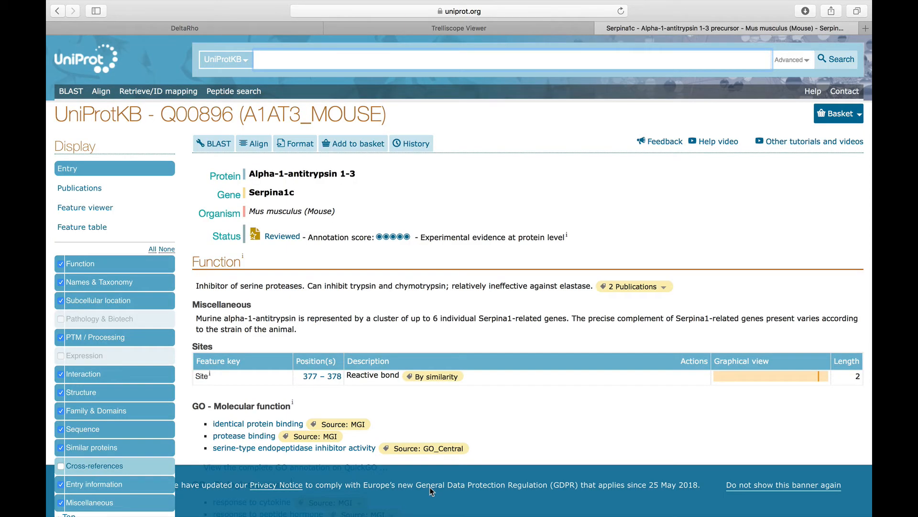
{"action": "left_click", "coordinate": [488, 28]}
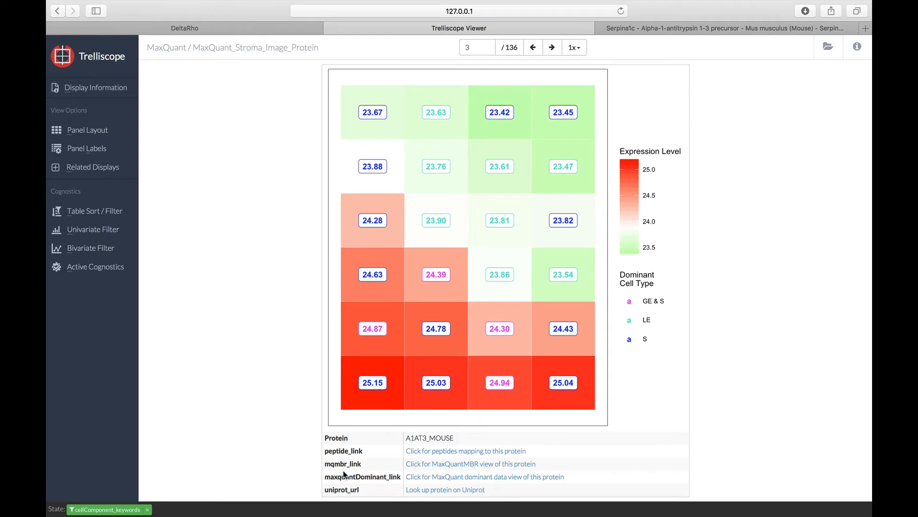
Step: Open the MaxQuant dominant data view of A1AT3_MOUSE, inspect its box plot values, and close that view and the UniProt page
{"action": "left_click", "coordinate": [420, 477]}
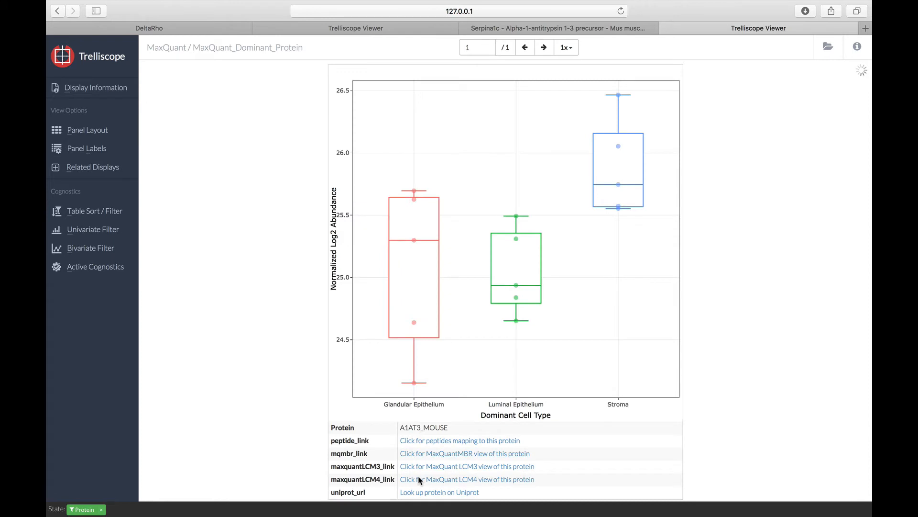
{"action": "mouse_move", "coordinate": [649, 152]}
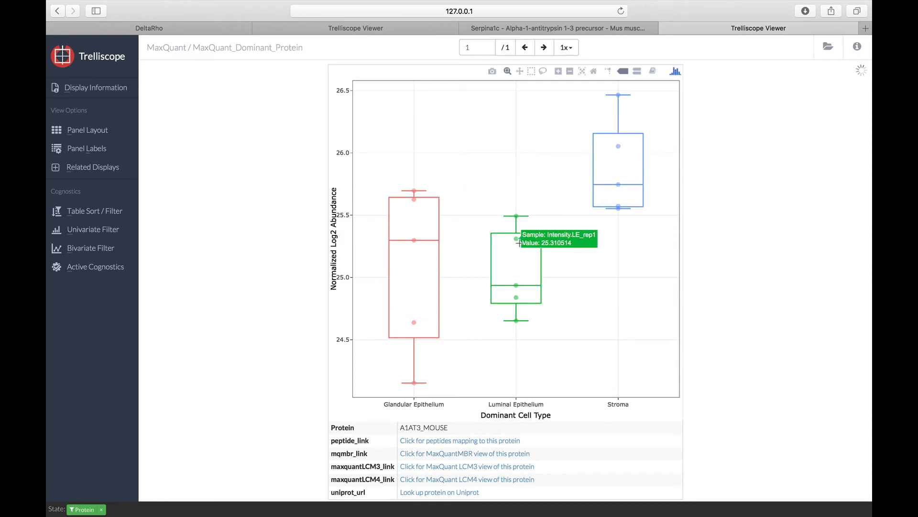
{"action": "mouse_move", "coordinate": [419, 284]}
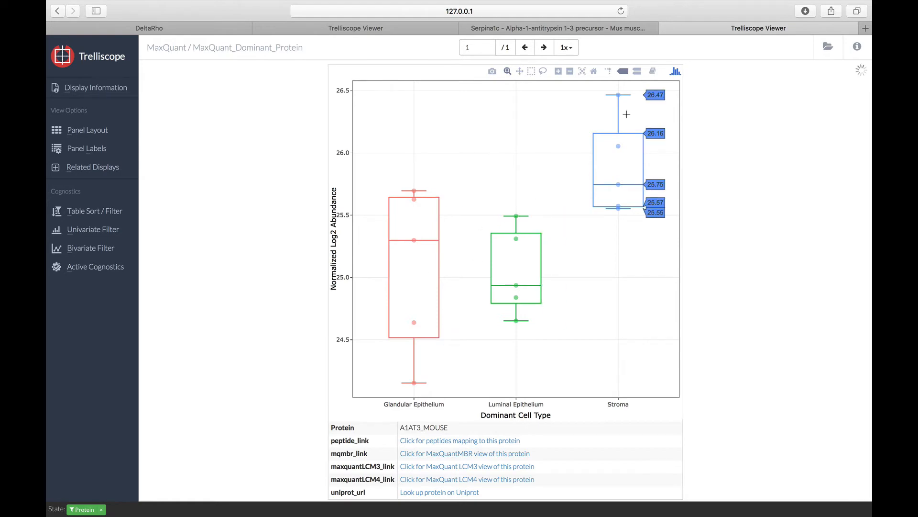
{"action": "left_click", "coordinate": [665, 28]}
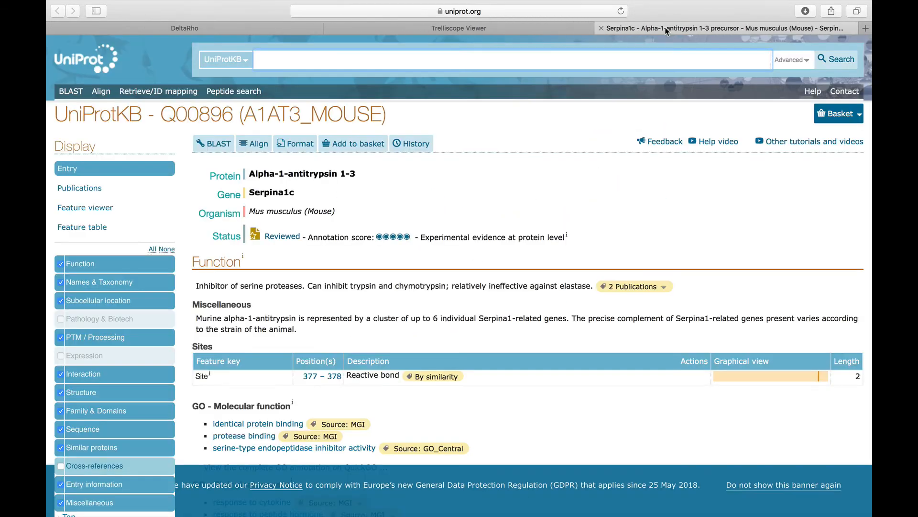
{"action": "left_click", "coordinate": [602, 27]}
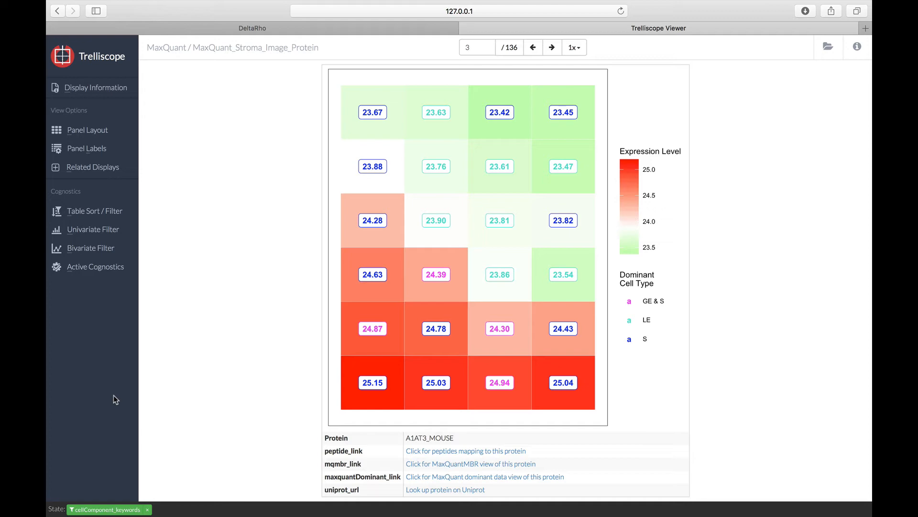
Step: Sort the filtered panels by numPeps_quantify in descending order
{"action": "left_click", "coordinate": [108, 218]}
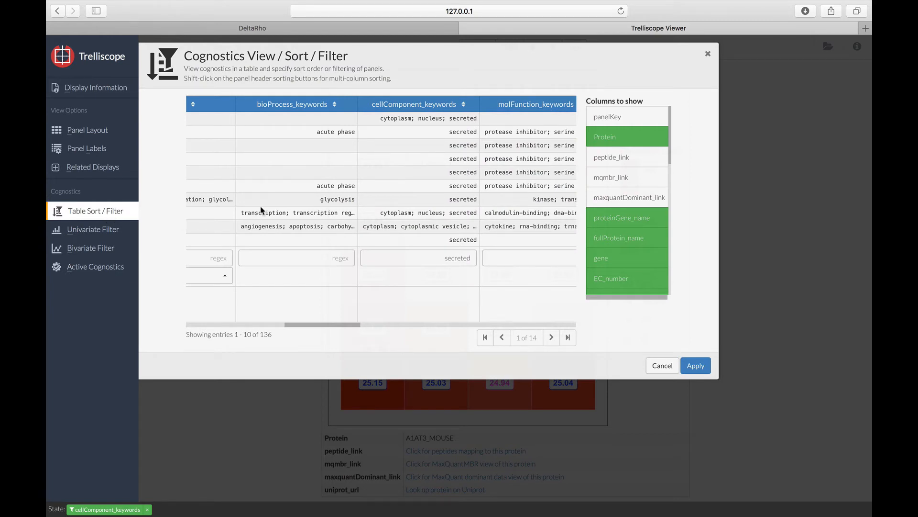
{"action": "scroll", "coordinate": [261, 210], "scroll_direction": "left", "scroll_amount": 5}
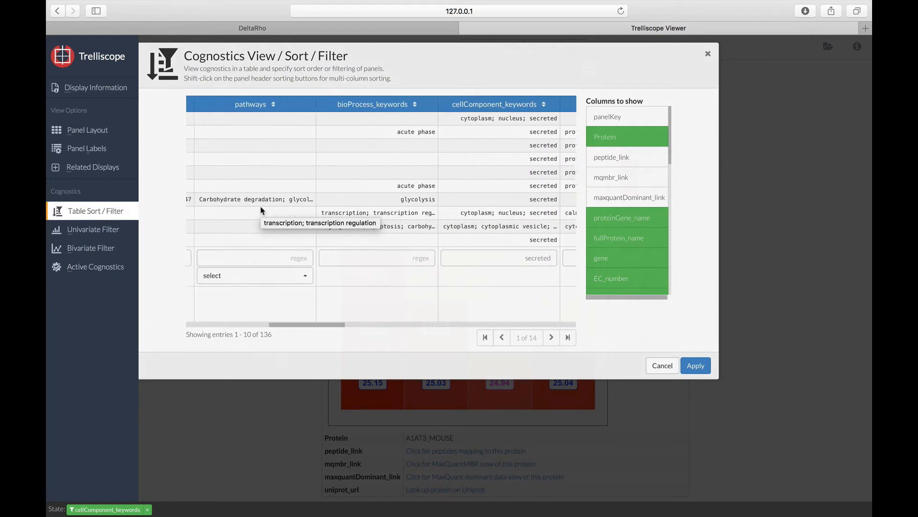
{"action": "scroll", "coordinate": [261, 210], "scroll_direction": "left", "scroll_amount": 5}
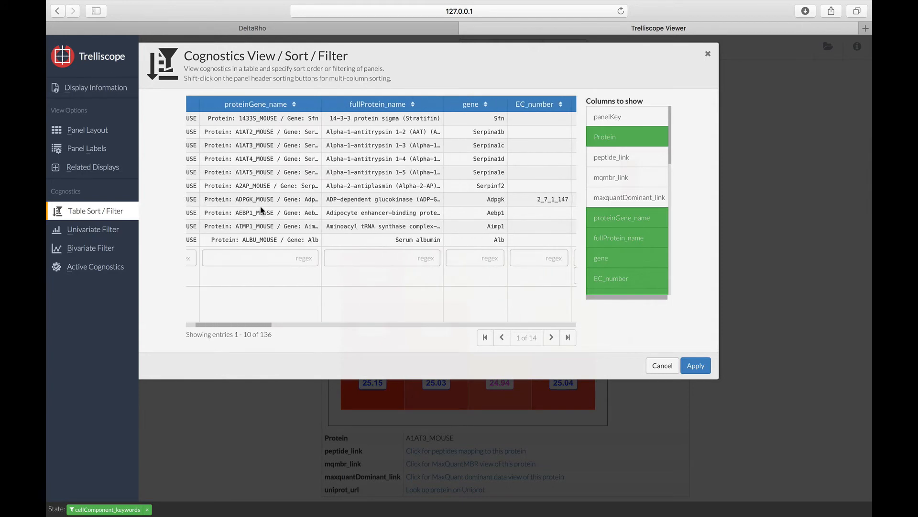
{"action": "scroll", "coordinate": [261, 211], "scroll_direction": "right", "scroll_amount": 3}
{"action": "scroll", "coordinate": [261, 211], "scroll_direction": "right", "scroll_amount": 10}
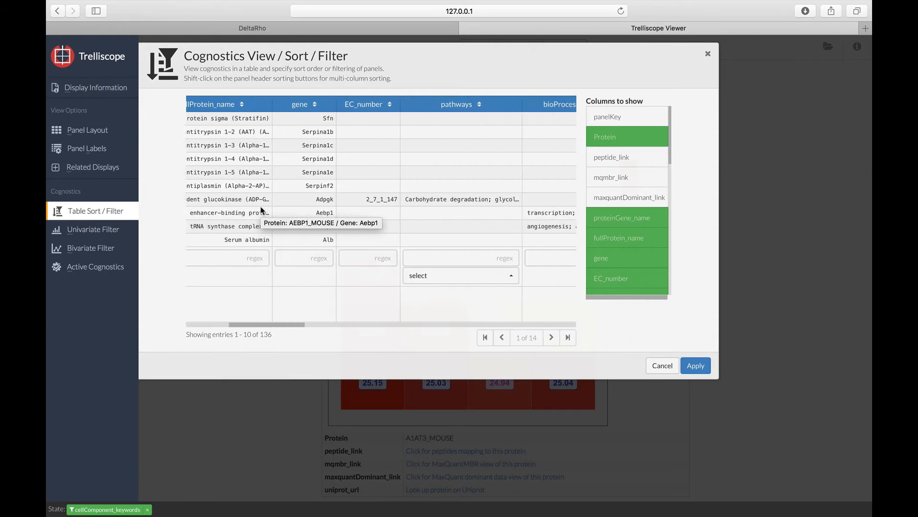
{"action": "scroll", "coordinate": [261, 211], "scroll_direction": "right", "scroll_amount": 5}
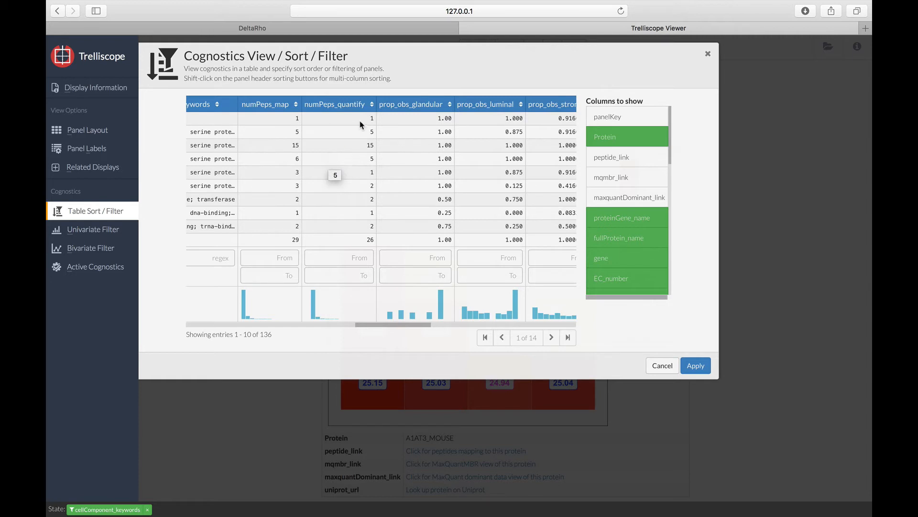
{"action": "left_click", "coordinate": [371, 104]}
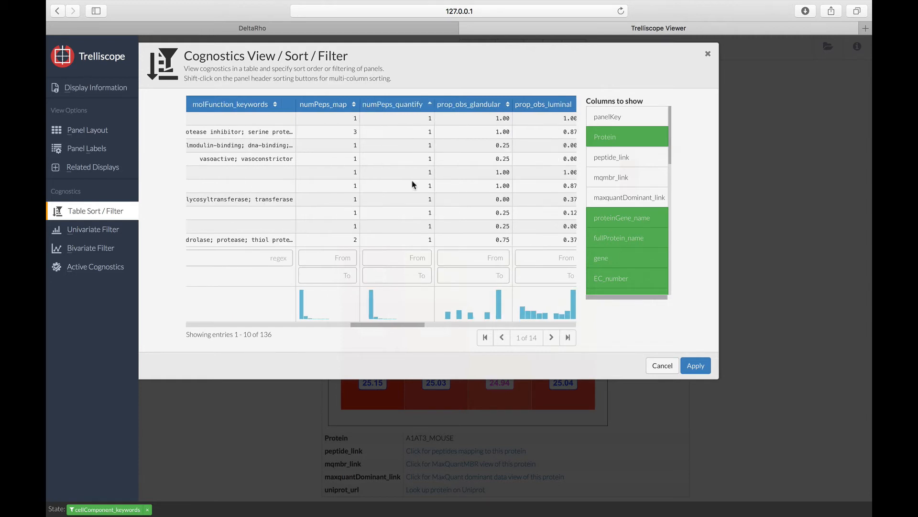
{"action": "left_click", "coordinate": [430, 105]}
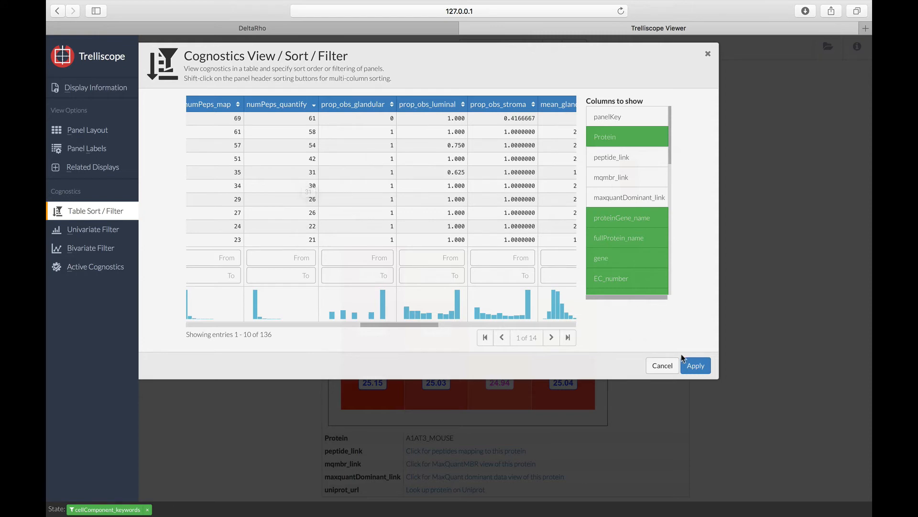
{"action": "left_click", "coordinate": [693, 366]}
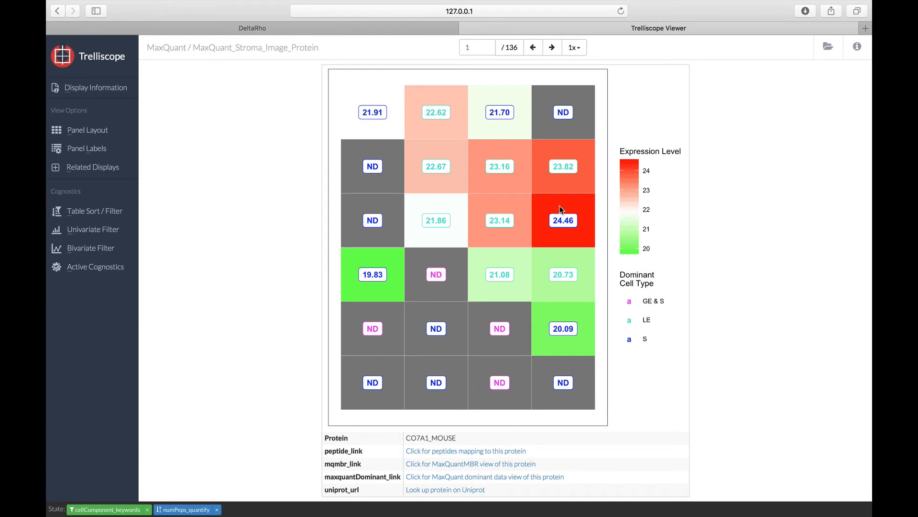
Step: Browse forward to the fourth sorted panel, and clear the numPeps_quantify sort and the cellComponent_keywords filter
{"action": "left_click", "coordinate": [553, 48]}
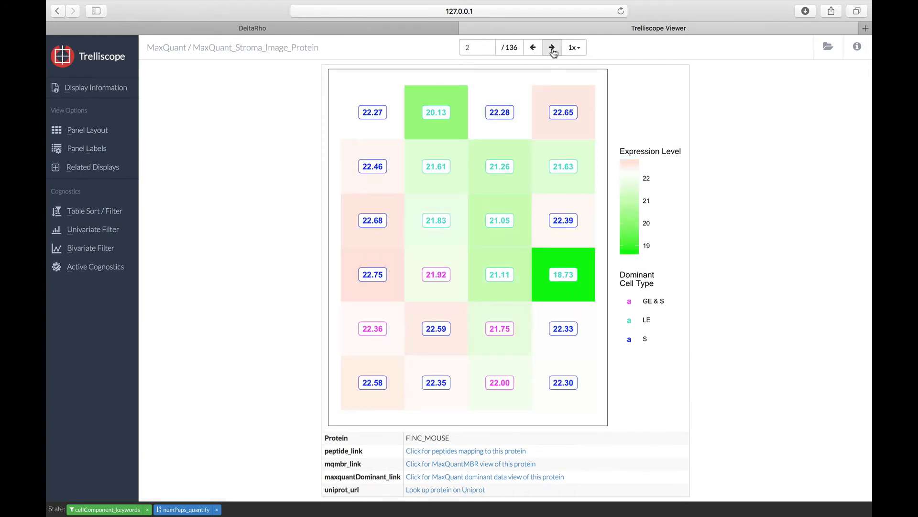
{"action": "left_click", "coordinate": [553, 48]}
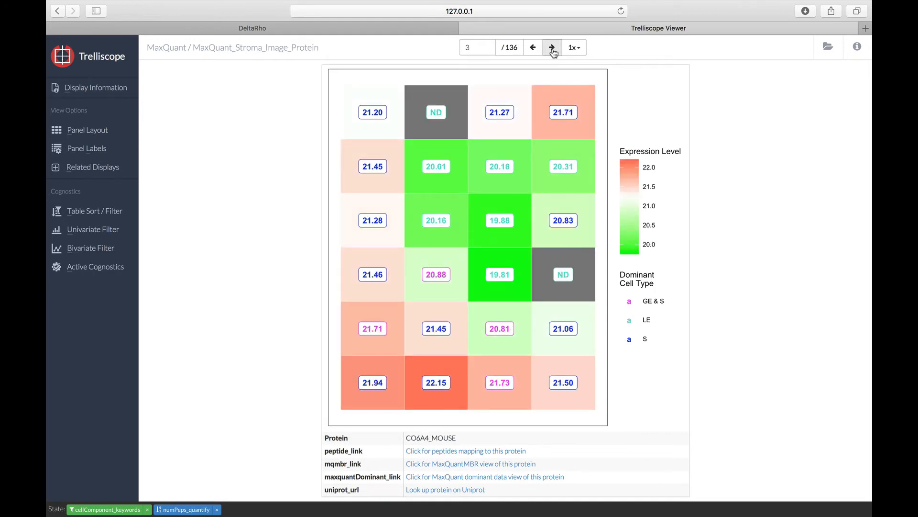
{"action": "left_click", "coordinate": [552, 49]}
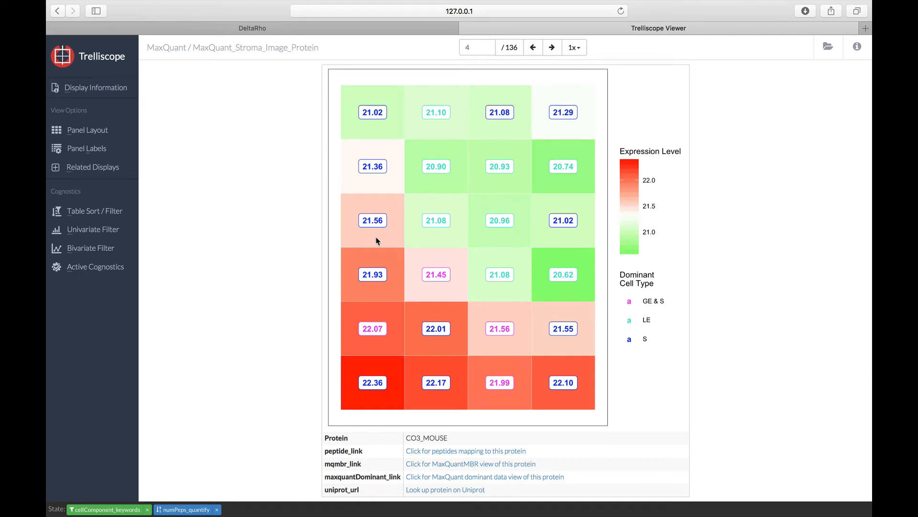
{"action": "left_click", "coordinate": [217, 509]}
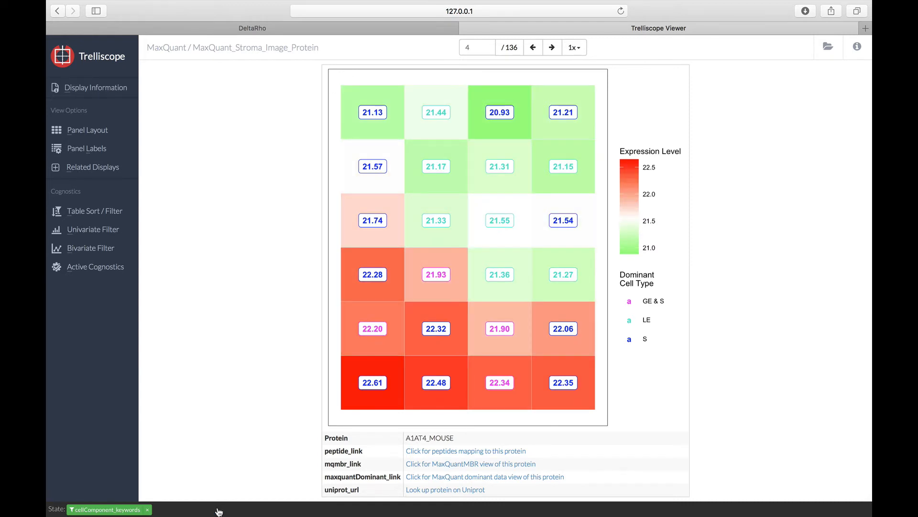
{"action": "left_click", "coordinate": [147, 510]}
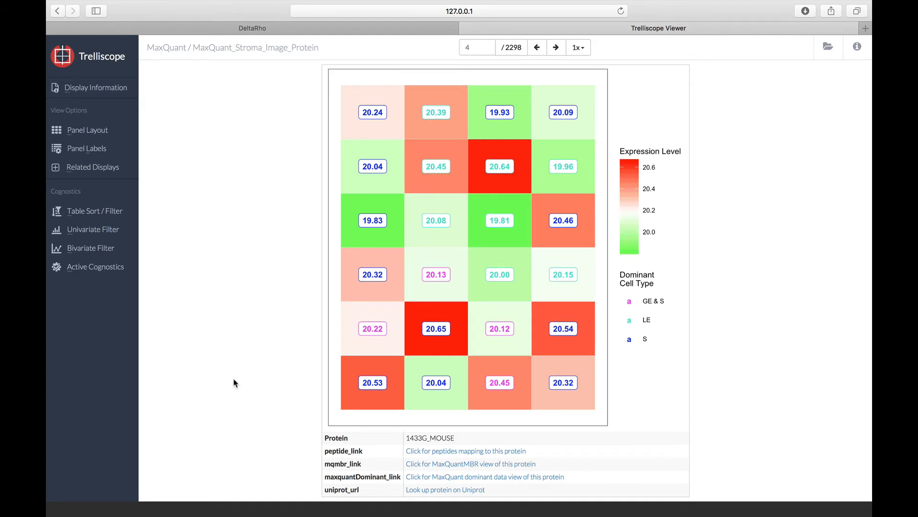
Step: Filter the panels to LvsS_log2fc values from about 1.19 to 5.51 on the histogram of the univariate filter
{"action": "left_click", "coordinate": [116, 230]}
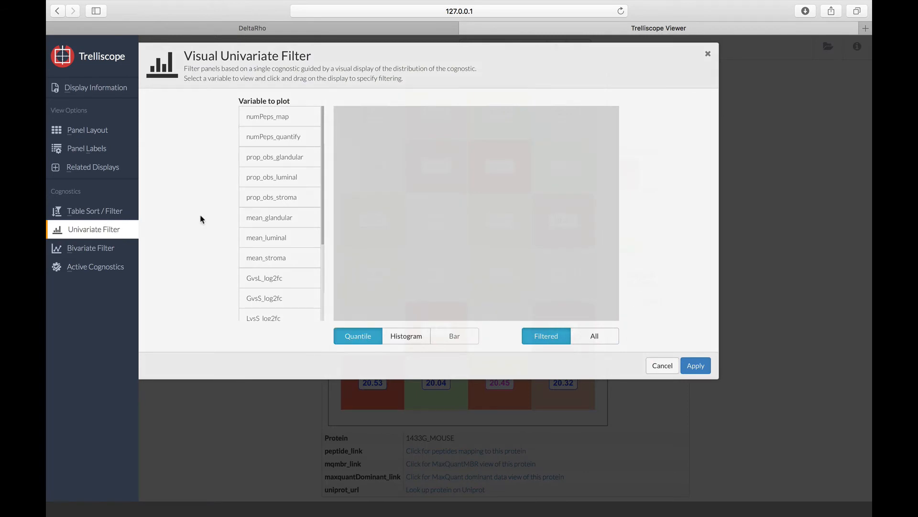
{"action": "scroll", "coordinate": [262, 260], "scroll_direction": "down", "scroll_amount": 3}
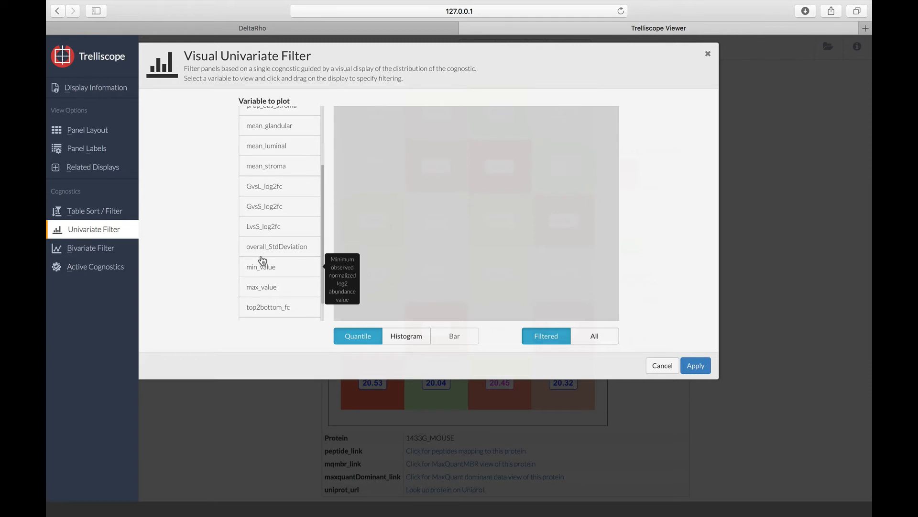
{"action": "scroll", "coordinate": [263, 260], "scroll_direction": "down", "scroll_amount": 1}
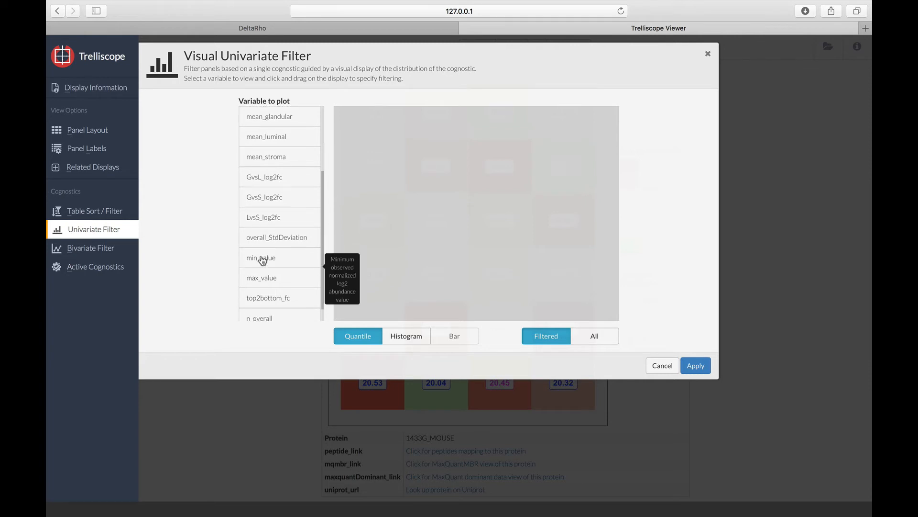
{"action": "left_click", "coordinate": [300, 221]}
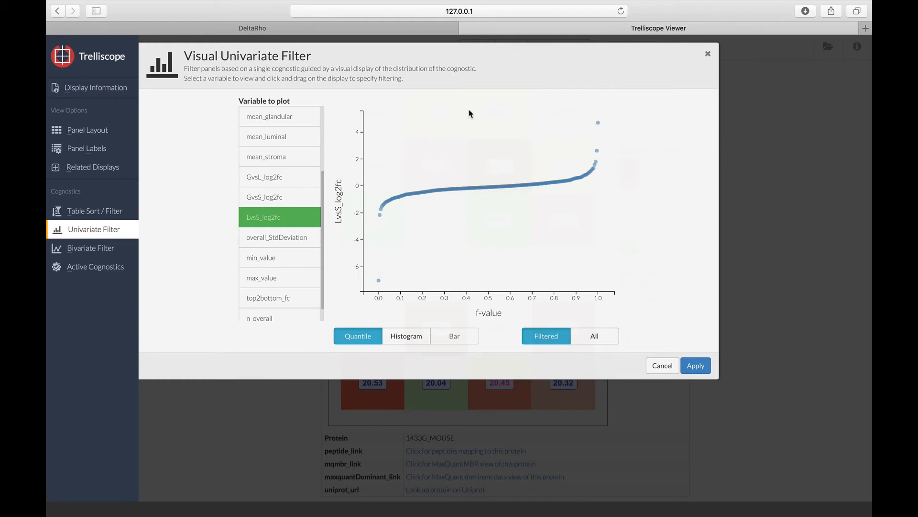
{"action": "left_click_drag", "start_coordinate": [467, 111], "coordinate": [459, 175]}
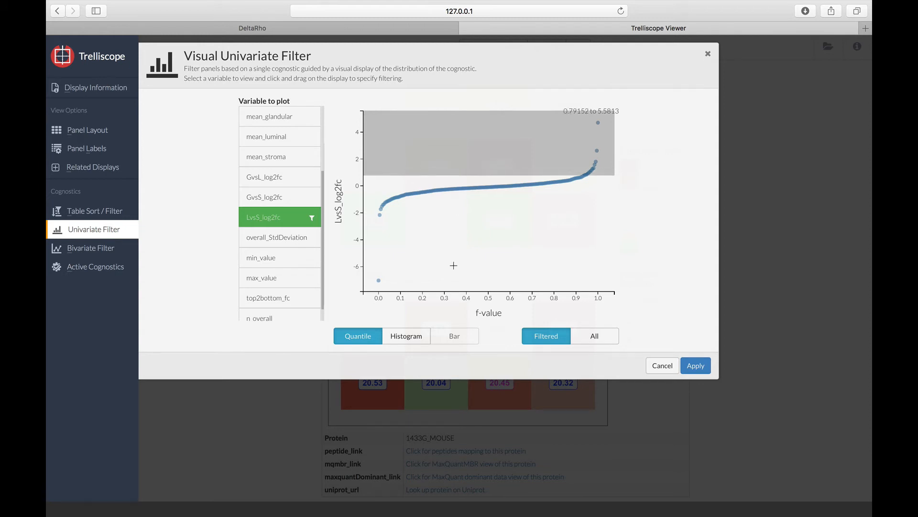
{"action": "left_click", "coordinate": [407, 335]}
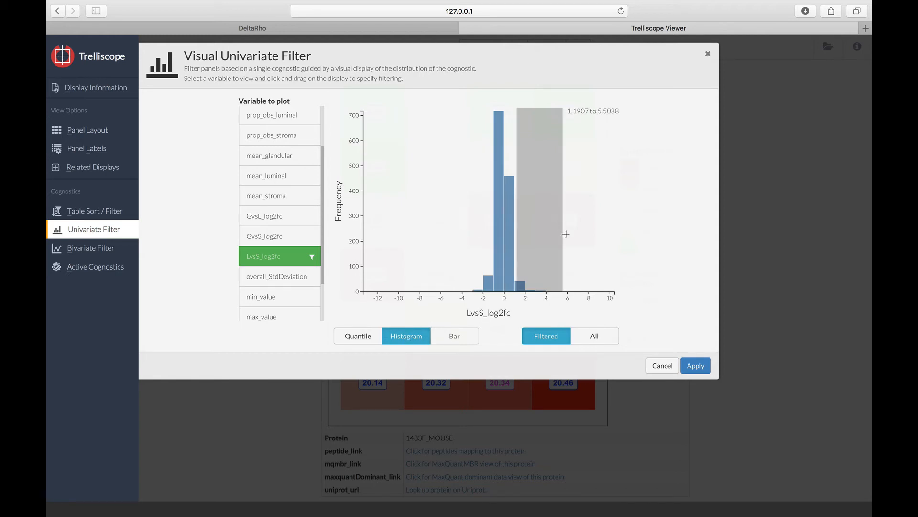
{"action": "left_click", "coordinate": [696, 366]}
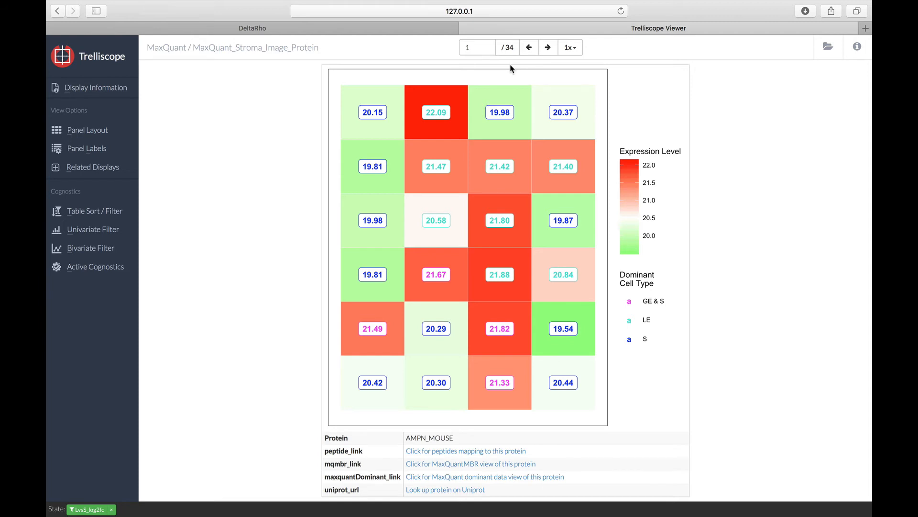
Step: Clear the LvsS_log2fc filter and set up a bivariate filter with LvsS_log2fc on the y-axis and n_overall on the x-axis
{"action": "left_click", "coordinate": [113, 510]}
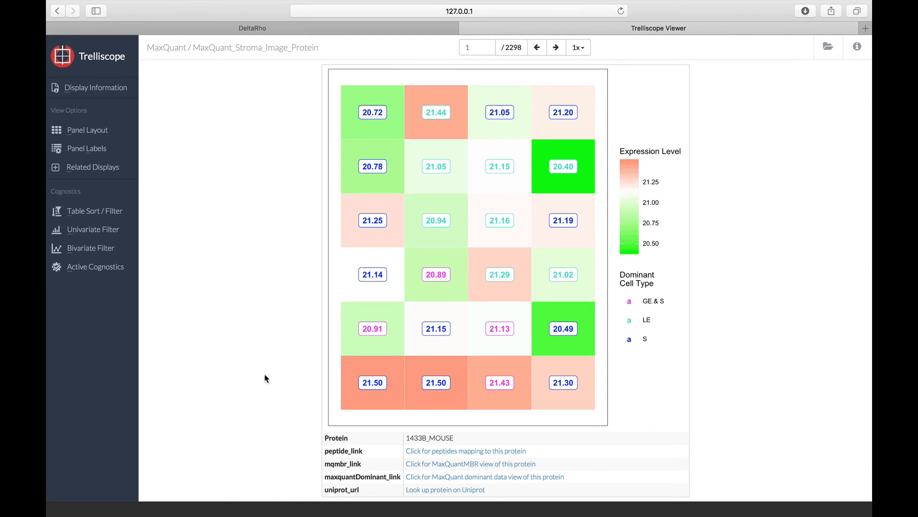
{"action": "left_click", "coordinate": [114, 251]}
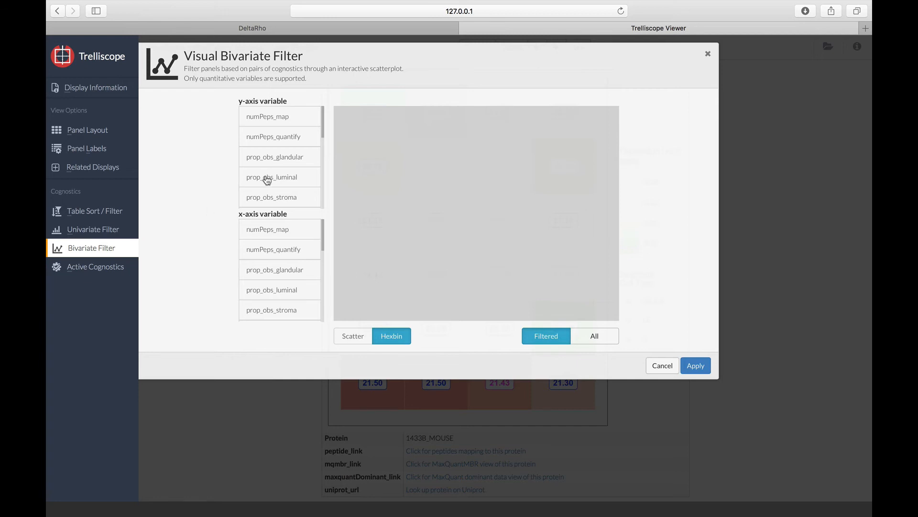
{"action": "scroll", "coordinate": [266, 180], "scroll_direction": "down", "scroll_amount": 3}
{"action": "scroll", "coordinate": [267, 179], "scroll_direction": "down", "scroll_amount": 3}
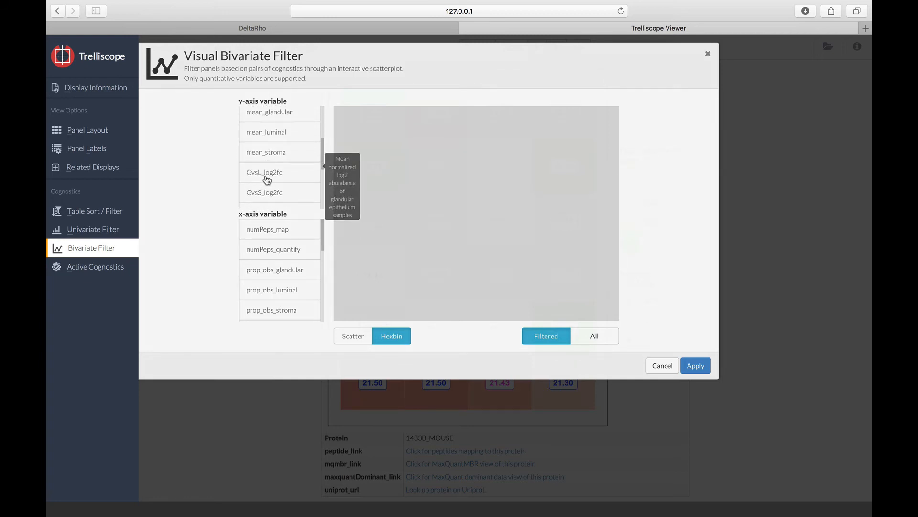
{"action": "scroll", "coordinate": [267, 180], "scroll_direction": "down", "scroll_amount": 2}
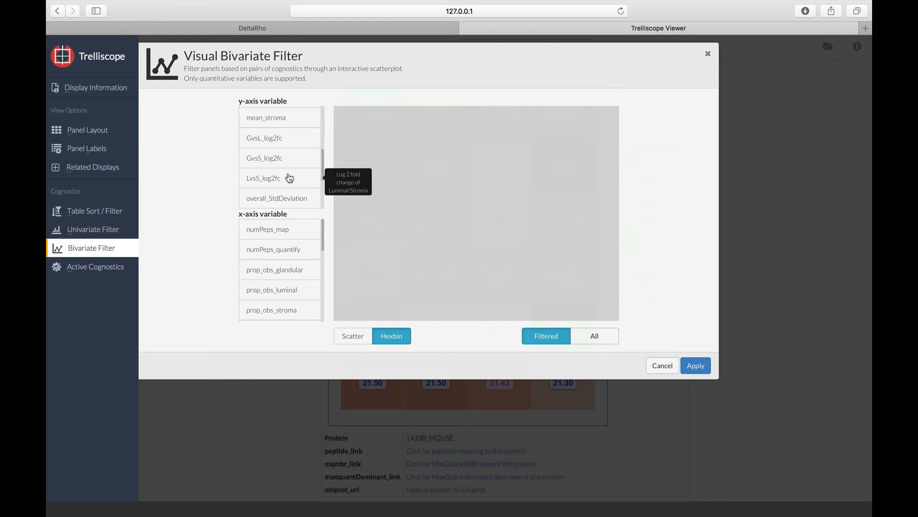
{"action": "left_click", "coordinate": [289, 178]}
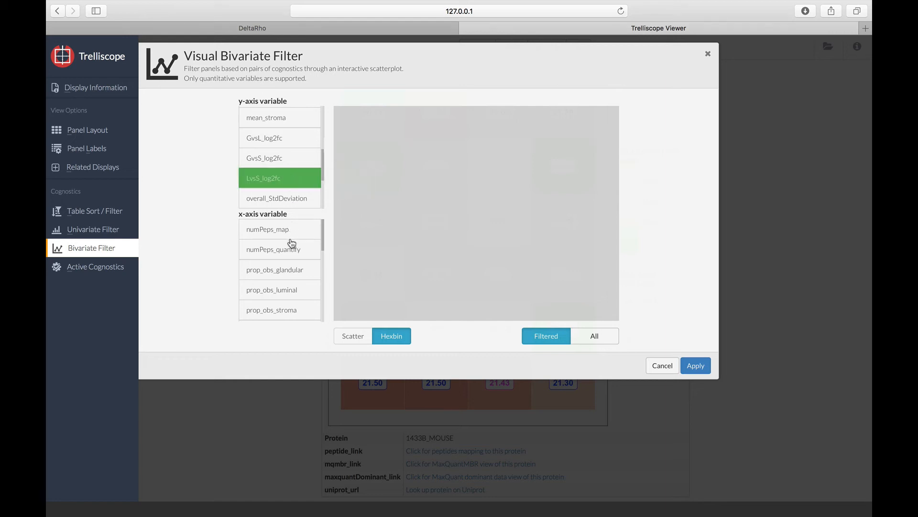
{"action": "scroll", "coordinate": [291, 261], "scroll_direction": "down", "scroll_amount": 5}
{"action": "scroll", "coordinate": [291, 273], "scroll_direction": "down", "scroll_amount": 4}
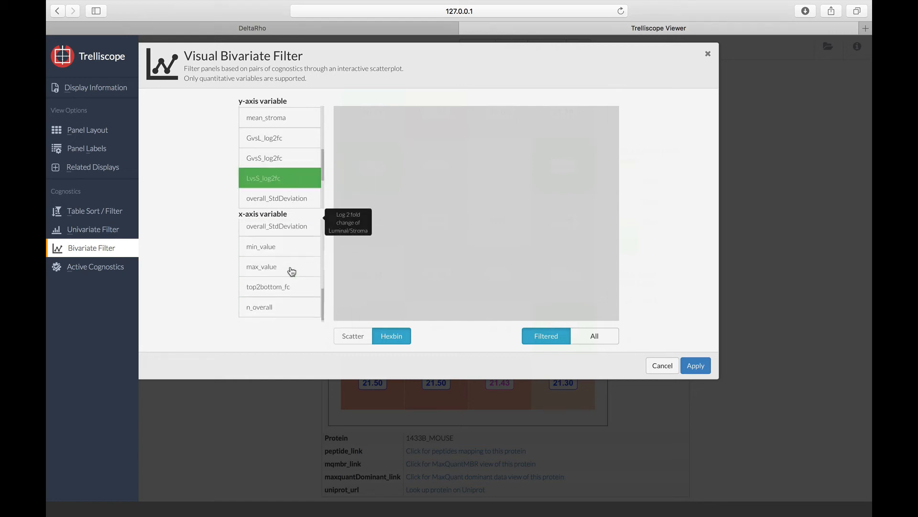
{"action": "left_click", "coordinate": [284, 307]}
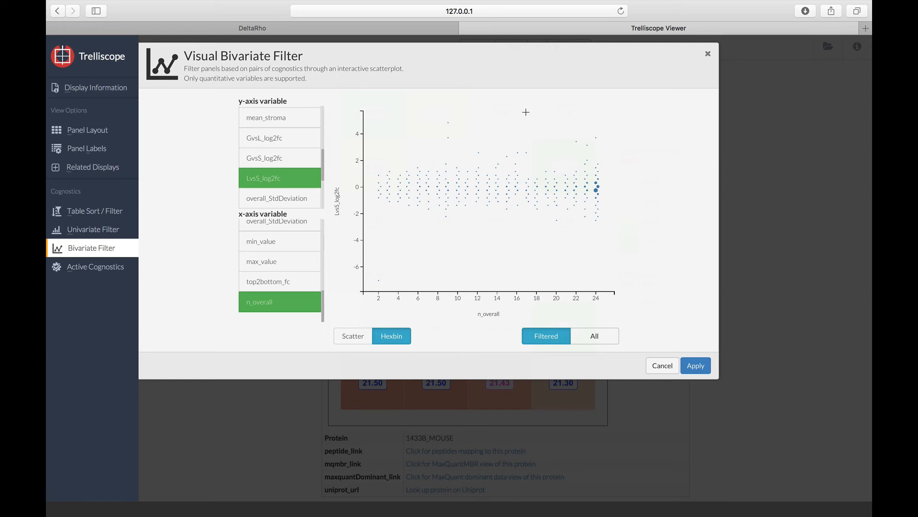
Step: Filter the panels to n_overall about 16.15 to 25.54 and LvsS_log2fc about 0.74 to 5.26, and advance to the third panel
{"action": "mouse_move", "coordinate": [518, 116]}
{"action": "left_mouse_down"}
{"action": "mouse_move", "coordinate": [521, 137]}
{"action": "mouse_move", "coordinate": [601, 181]}
{"action": "mouse_move", "coordinate": [611, 177]}
{"action": "left_mouse_up"}
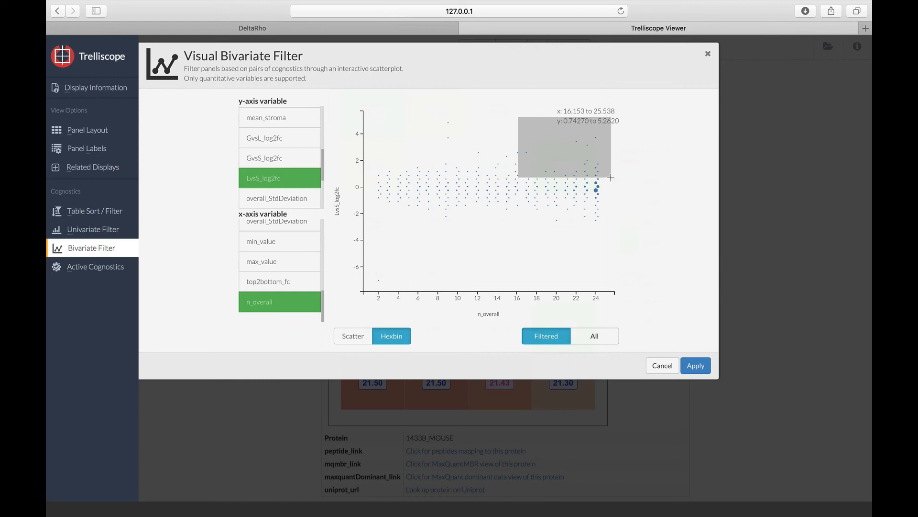
{"action": "left_click", "coordinate": [695, 366]}
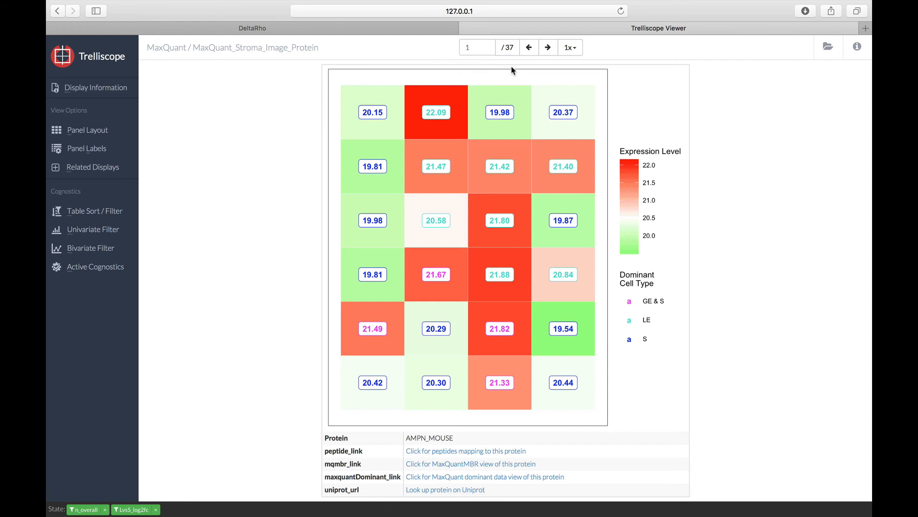
{"action": "left_click", "coordinate": [548, 47]}
{"action": "left_click", "coordinate": [548, 48]}
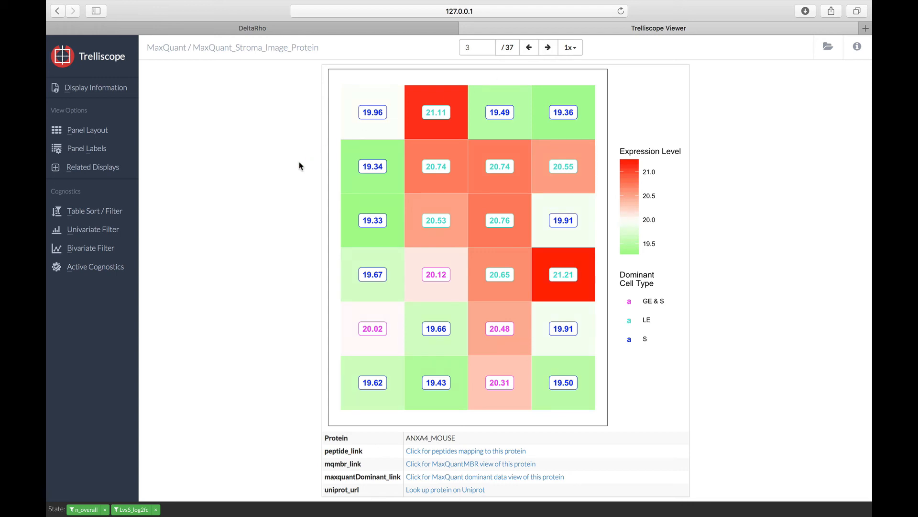
Step: Filter the panels in the cognostics table to cellComponent_keywords matching "secreted" and apply the filter
{"action": "left_click", "coordinate": [108, 215]}
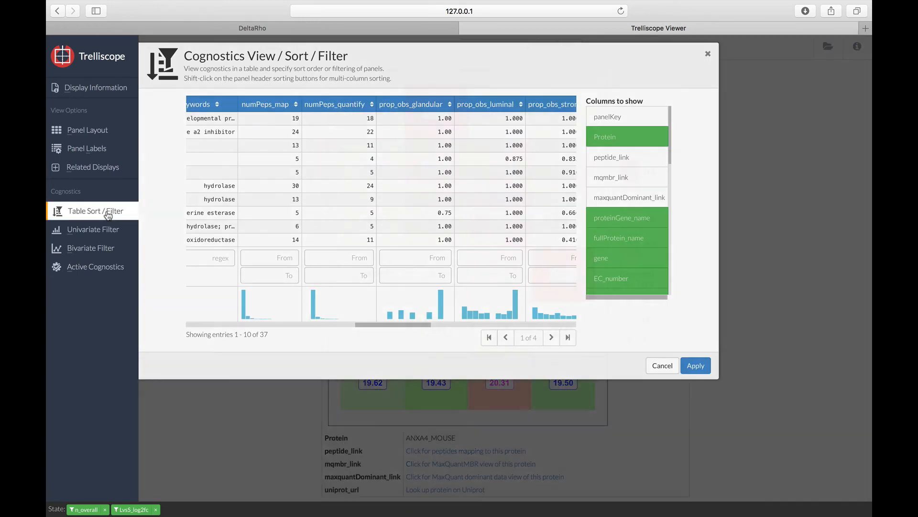
{"action": "scroll", "coordinate": [357, 213], "scroll_direction": "right", "scroll_amount": 5}
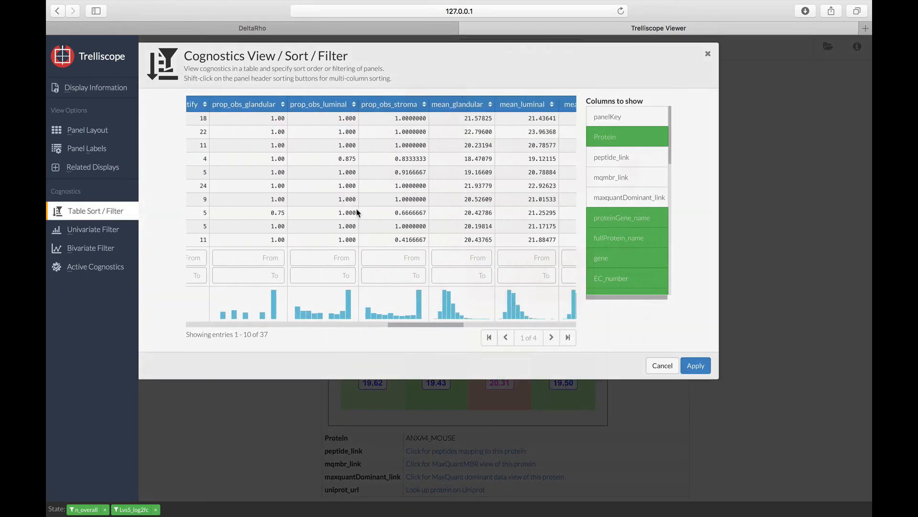
{"action": "scroll", "coordinate": [357, 212], "scroll_direction": "right", "scroll_amount": 10}
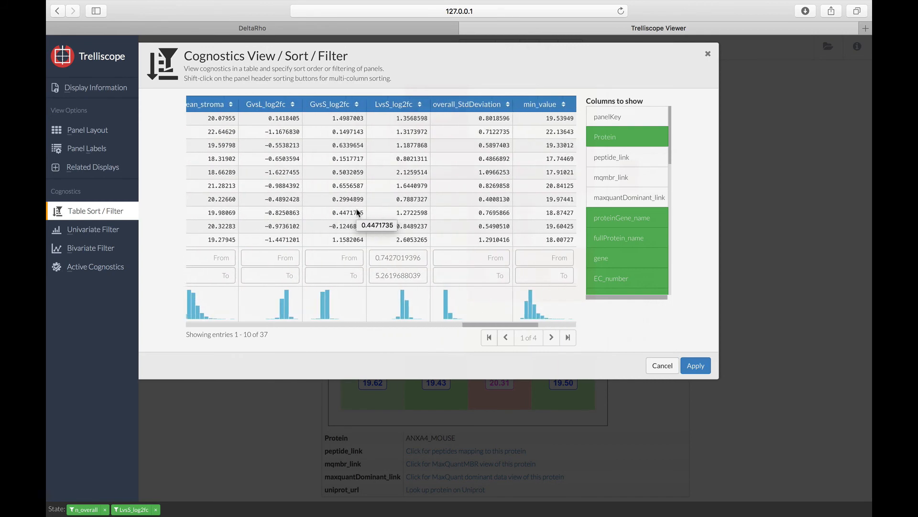
{"action": "scroll", "coordinate": [357, 212], "scroll_direction": "left", "scroll_amount": 10}
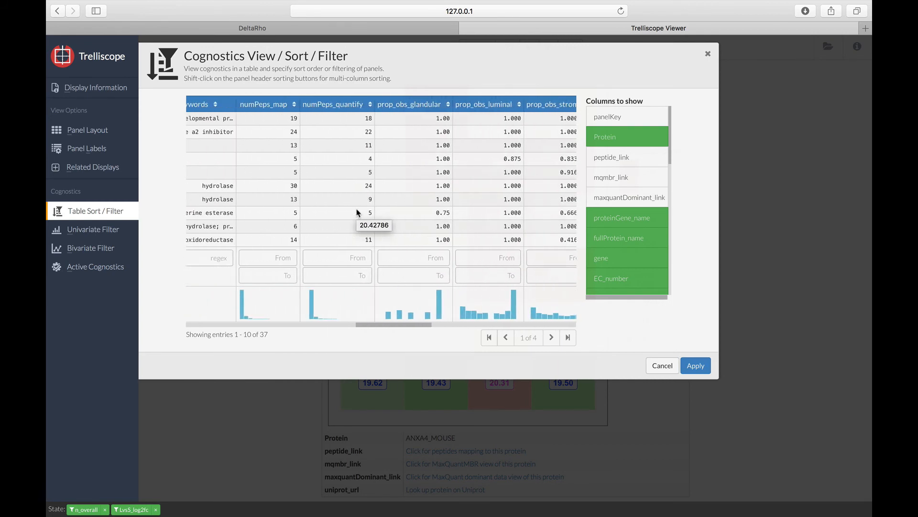
{"action": "scroll", "coordinate": [357, 212], "scroll_direction": "left", "scroll_amount": 8}
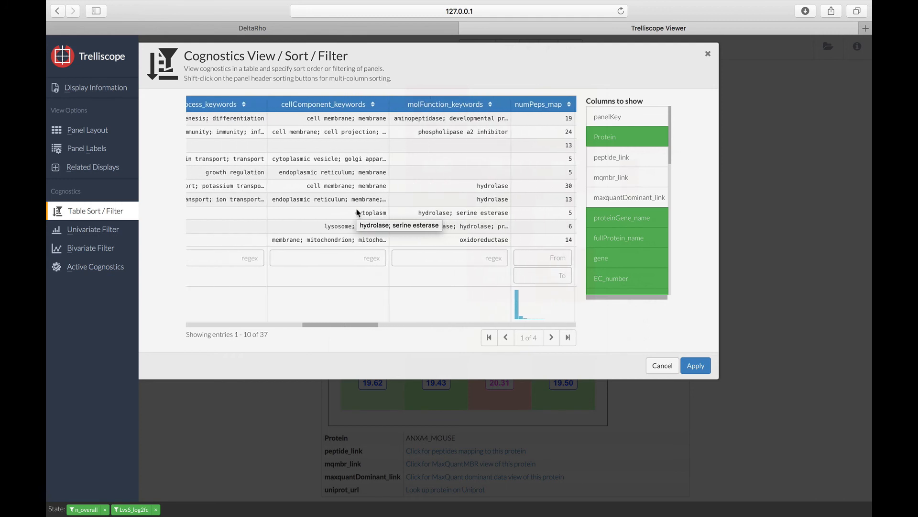
{"action": "left_click", "coordinate": [315, 257]}
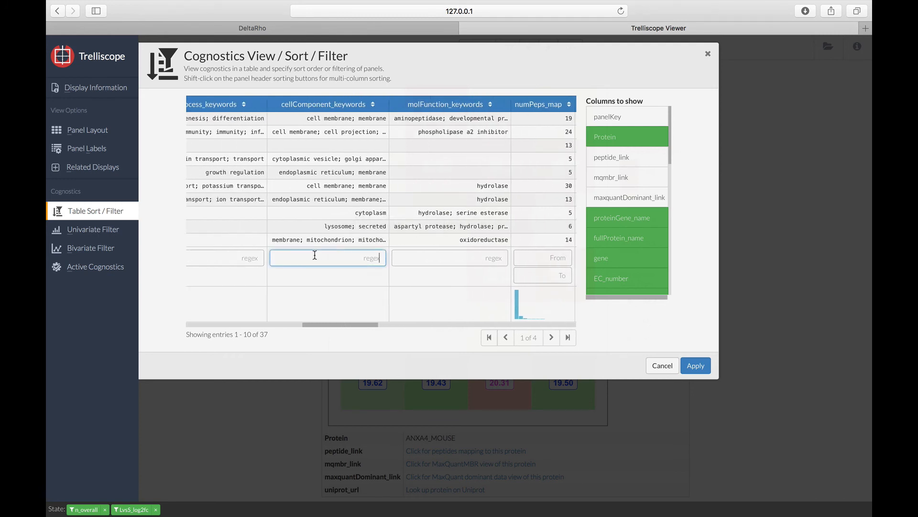
{"action": "type", "text": "secreted"}
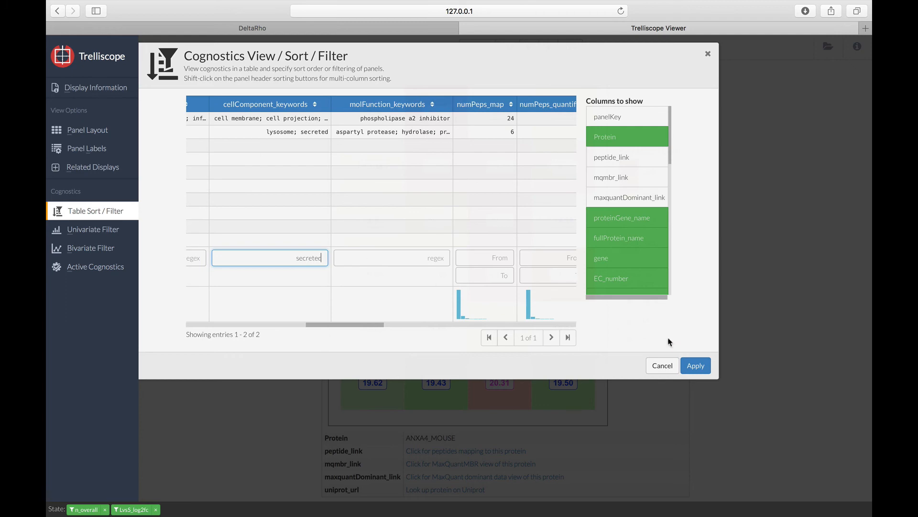
{"action": "left_click", "coordinate": [696, 366]}
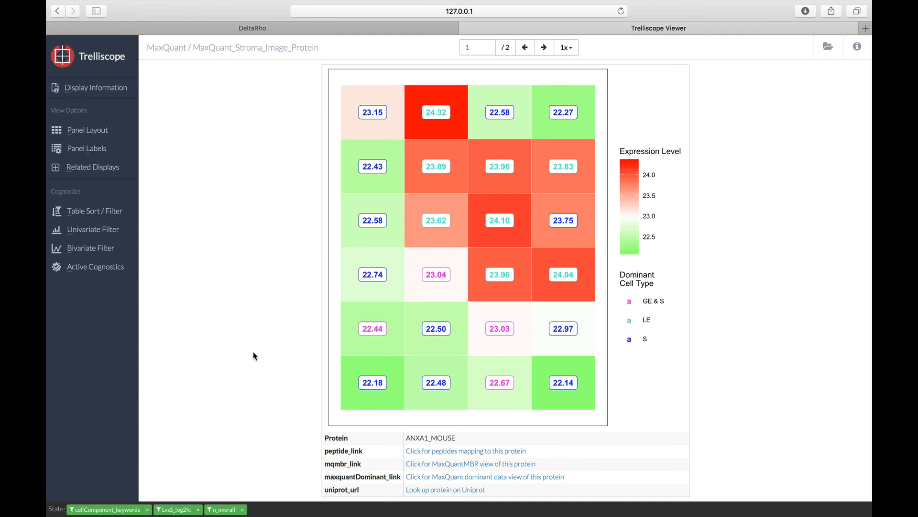
Step: View the linked peptides of ANXA1_MOUSE on pages 1 and 6, and its MaxQuantMBR protein view, closing each linked view after viewing
{"action": "left_click", "coordinate": [430, 452]}
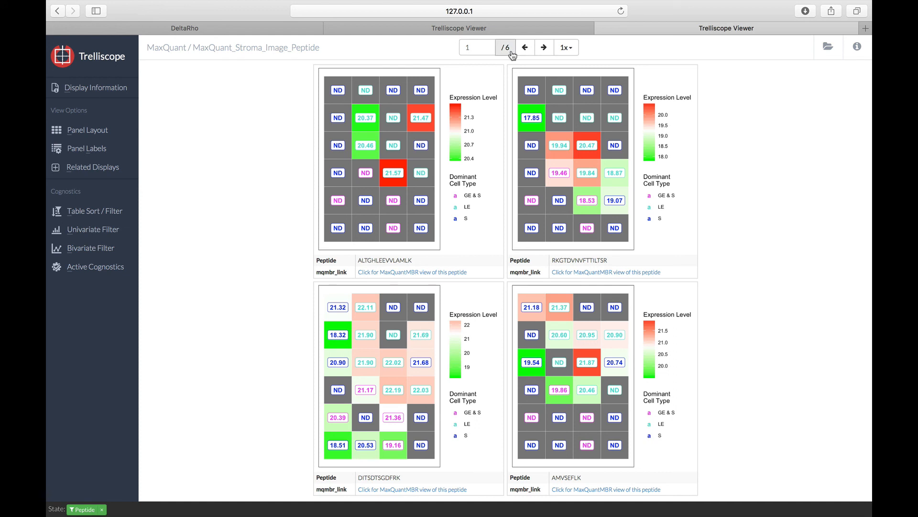
{"action": "double_click", "coordinate": [466, 47]}
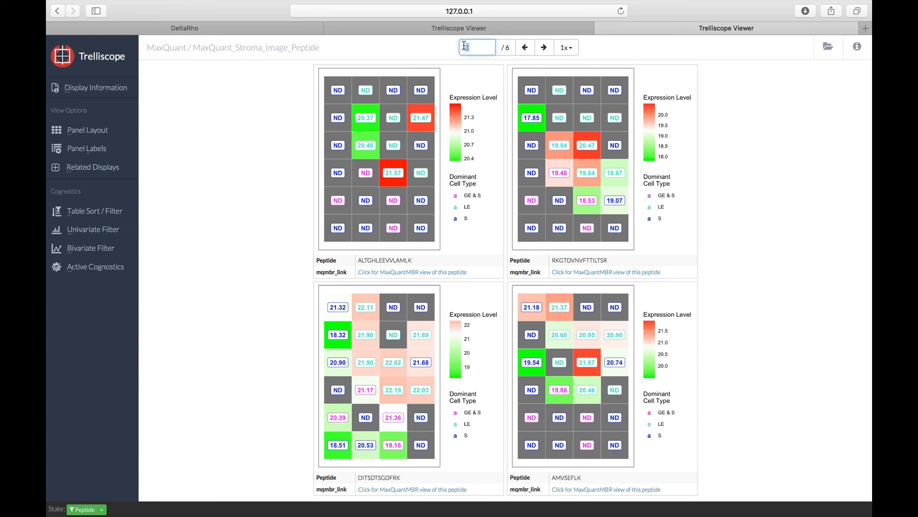
{"action": "type", "text": "6"}
{"action": "key", "text": "Return"}
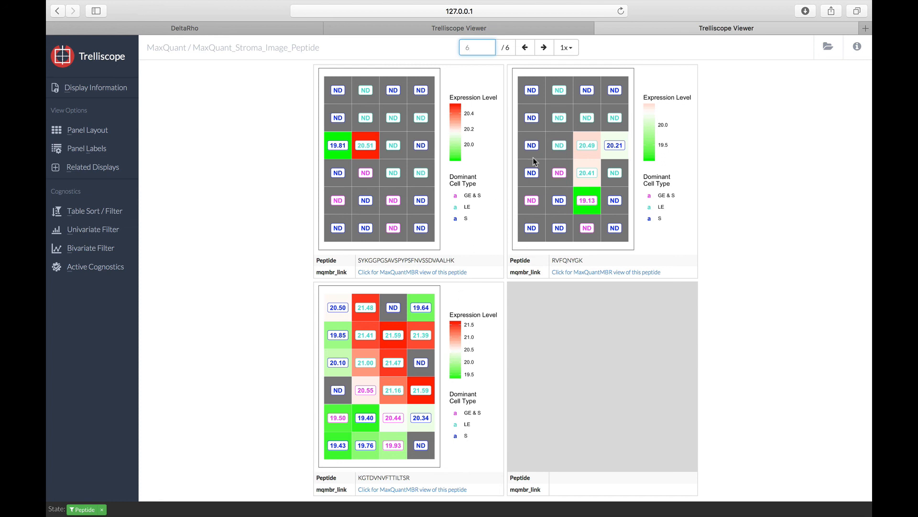
{"action": "left_click", "coordinate": [601, 28]}
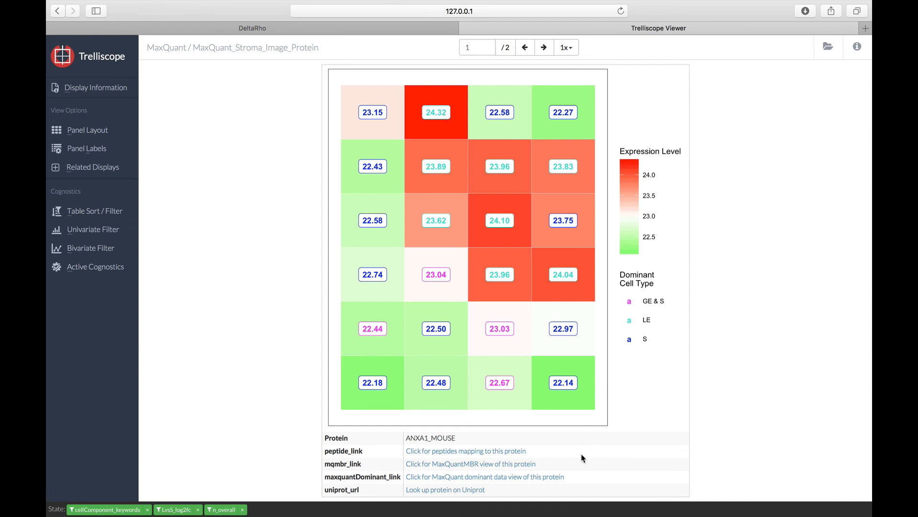
{"action": "left_click", "coordinate": [522, 464]}
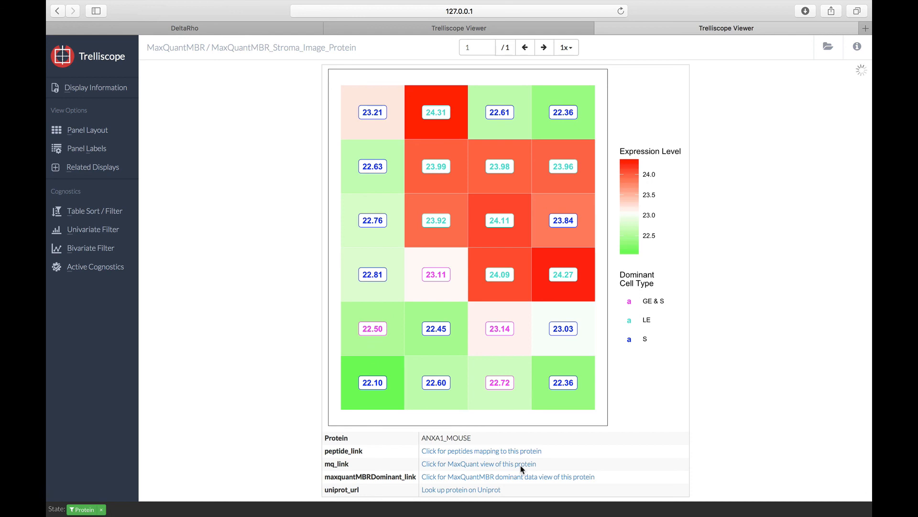
{"action": "left_click", "coordinate": [602, 28]}
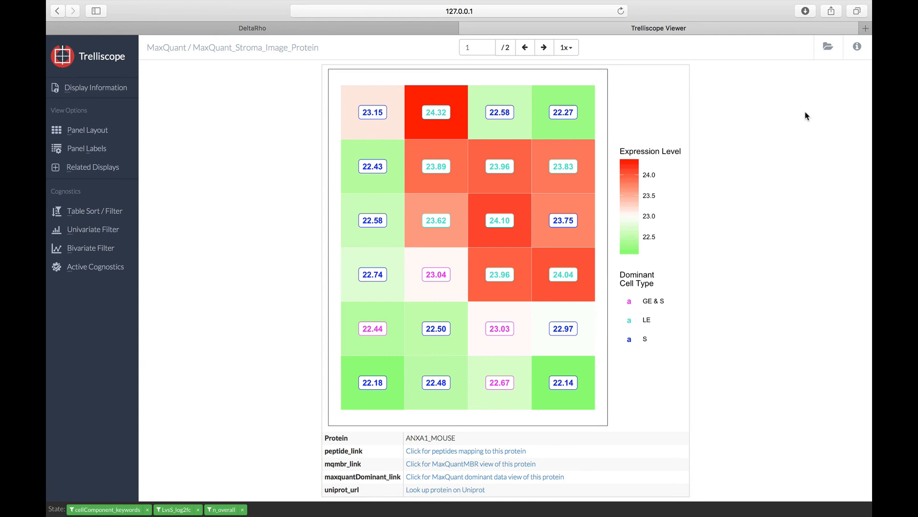
Step: Open the MaxQuant_LuminalEpithelium_Image_Protein display from the list of available displays
{"action": "left_click", "coordinate": [829, 53]}
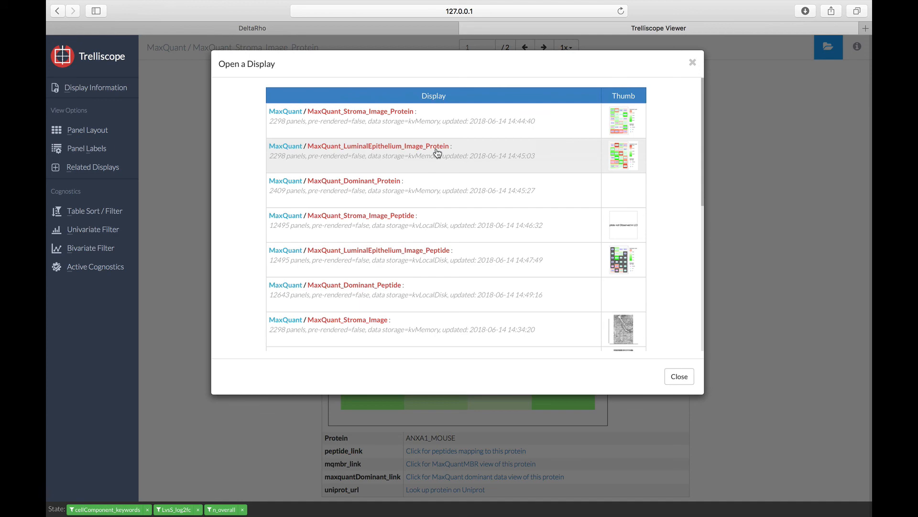
{"action": "left_click", "coordinate": [437, 153]}
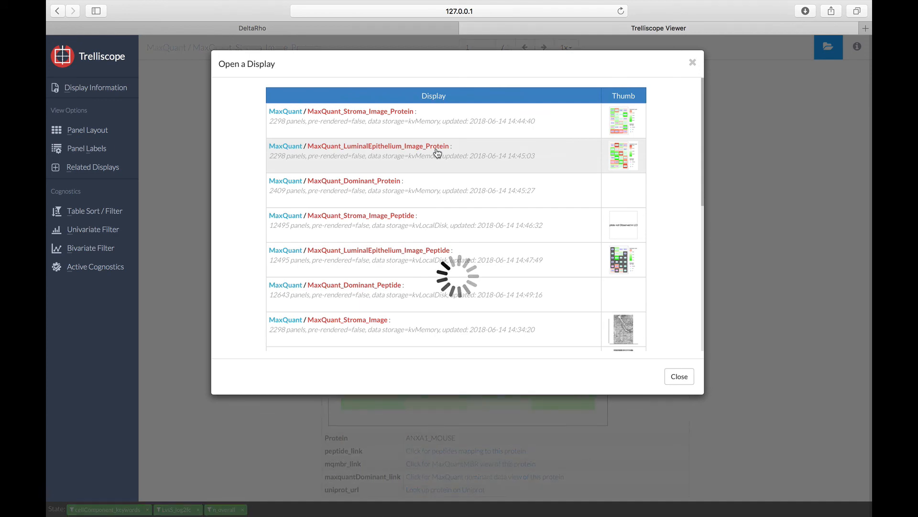